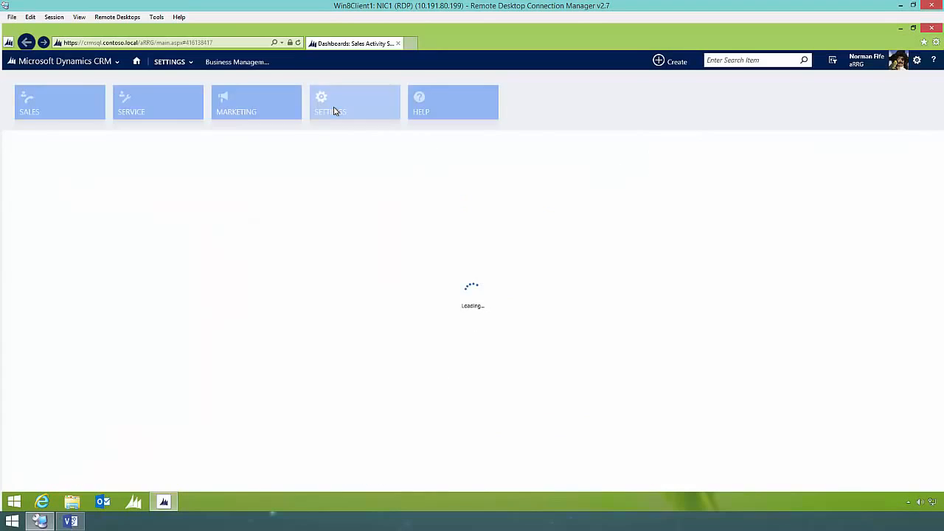
# - Create a new blank business process flow named Case Handling for the Case entity
pyautogui.click(191, 61)
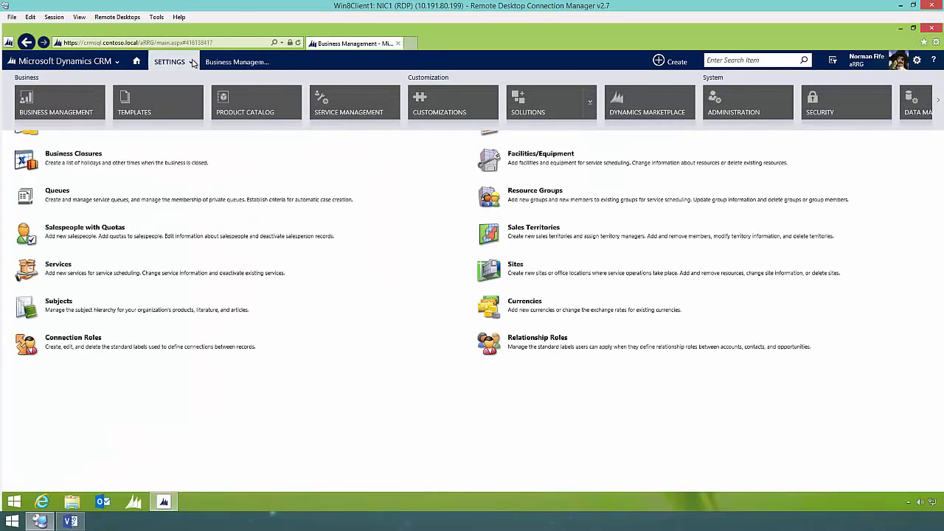
pyautogui.click(938, 101)
pyautogui.click(765, 103)
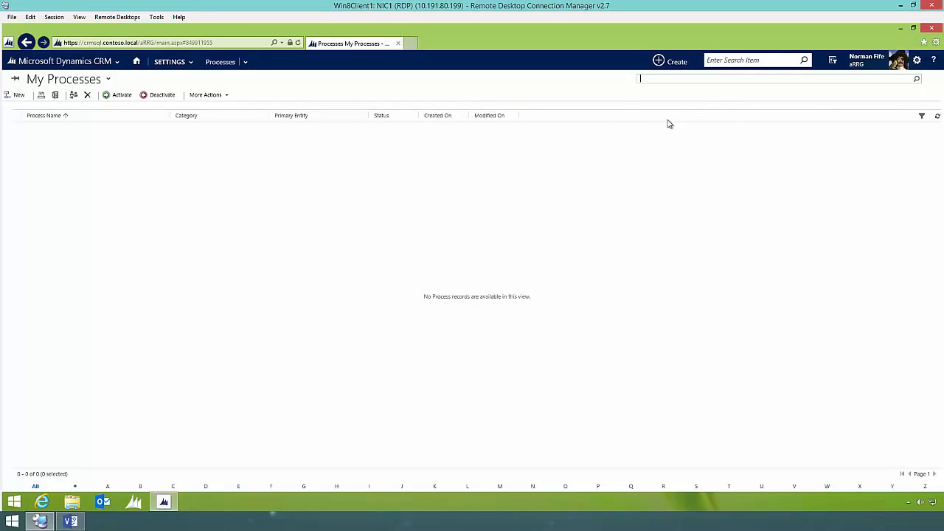
pyautogui.click(15, 94)
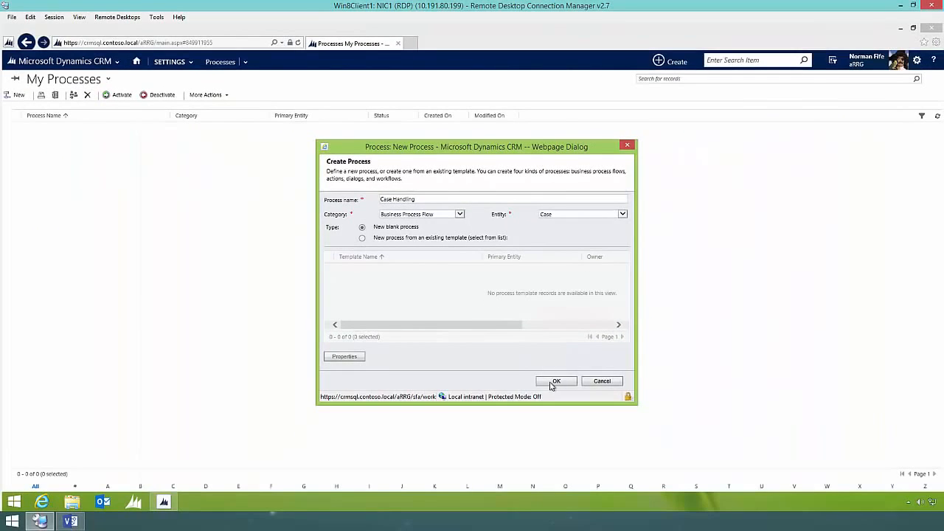
pyautogui.click(555, 381)
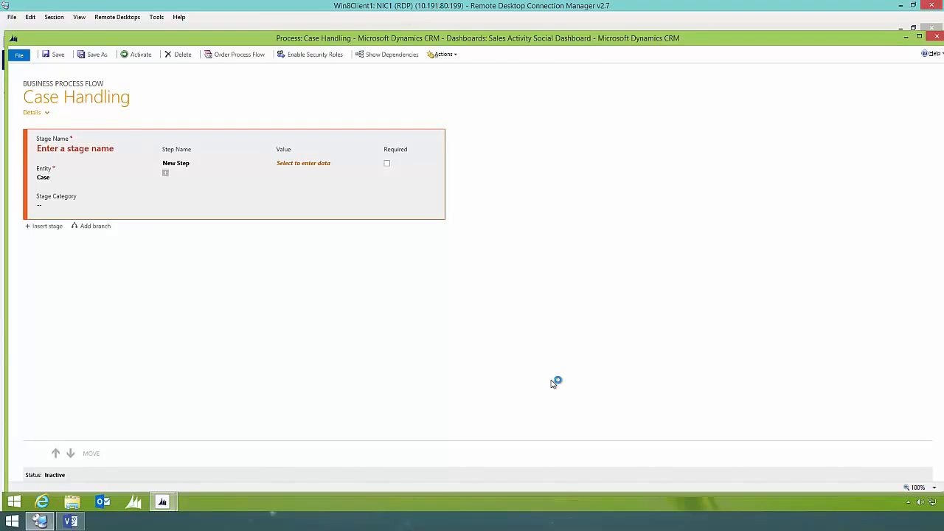
# - Consult the Visio flowchart, then name the first stage Identify and give it Priority, Entitlement and Subject steps
pyautogui.click(73, 523)
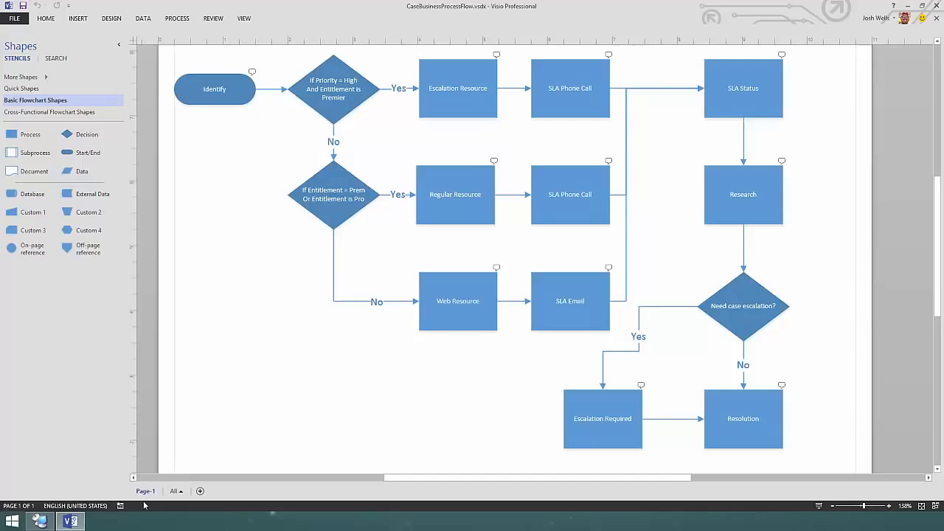
pyautogui.click(40, 520)
pyautogui.click(96, 151)
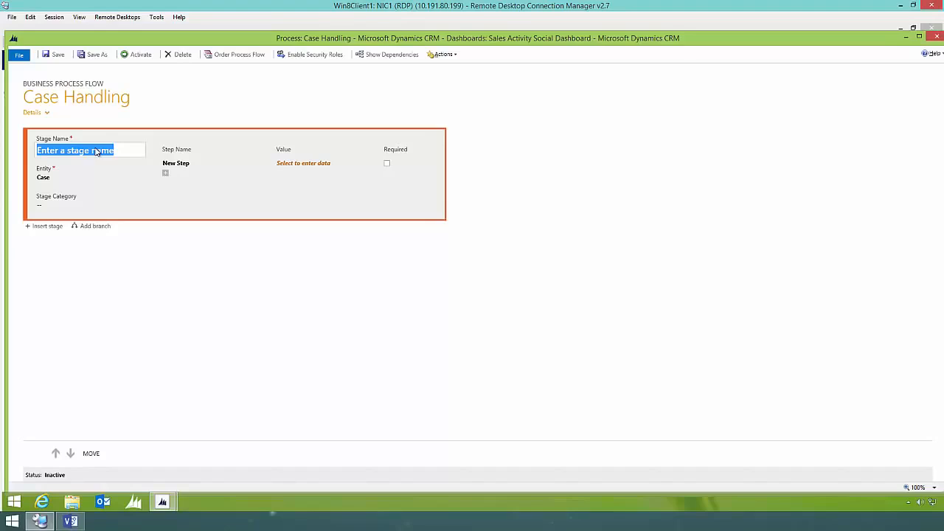
pyautogui.write('Identify')
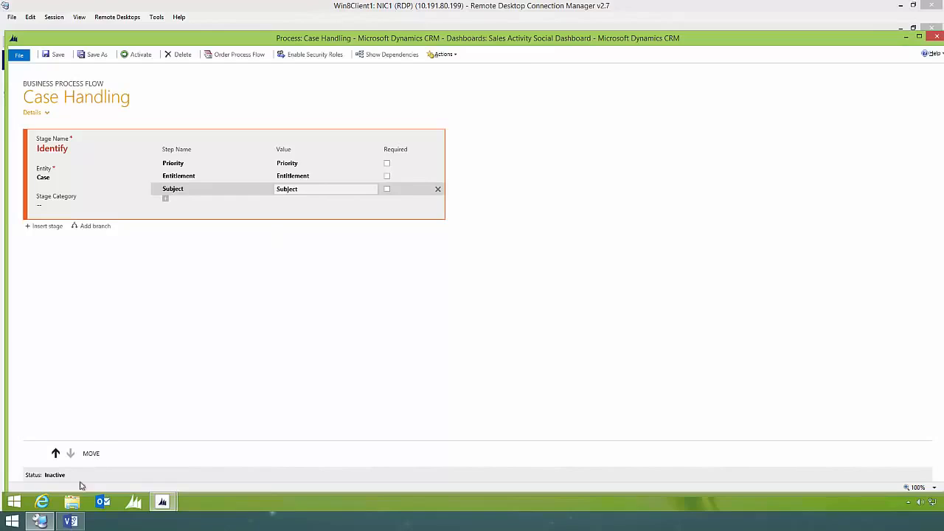
# - Consult the Visio flowchart and add a branch after the Identify stage with the condition Priority equals High
pyautogui.click(69, 522)
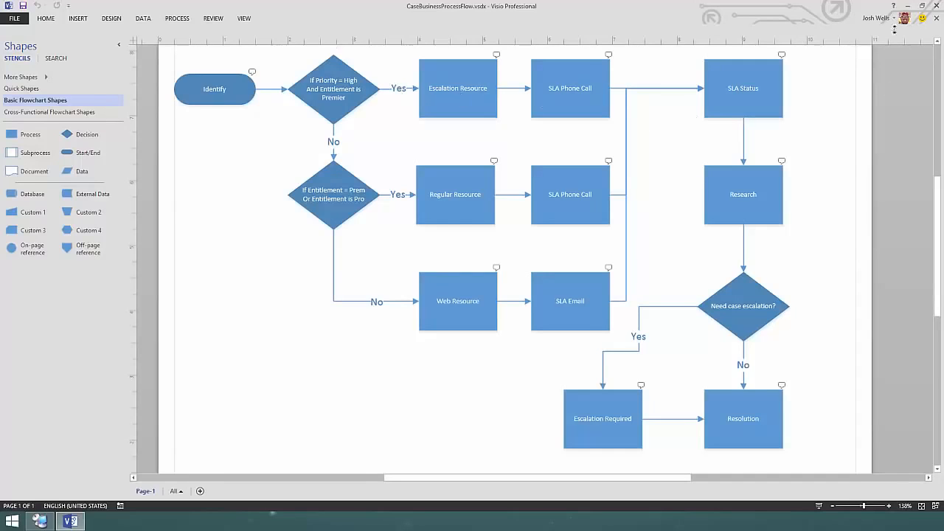
pyautogui.click(906, 6)
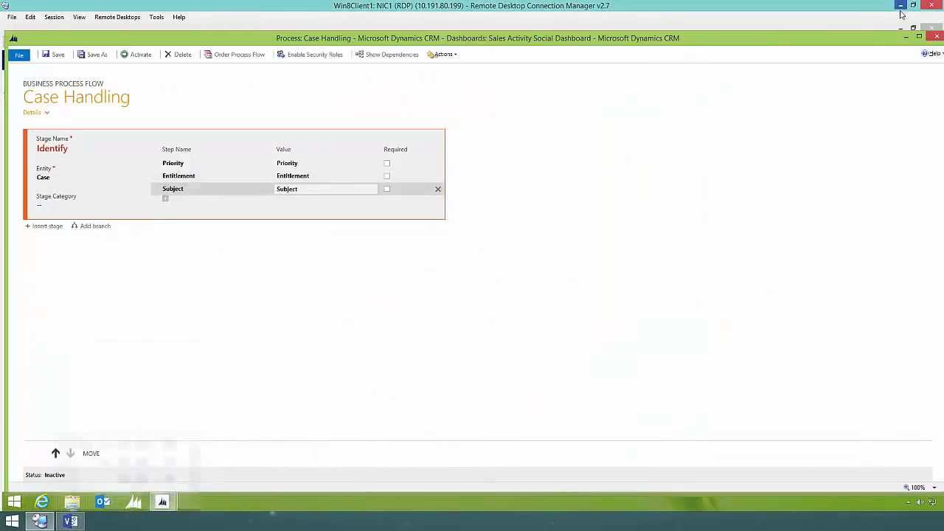
pyautogui.click(83, 231)
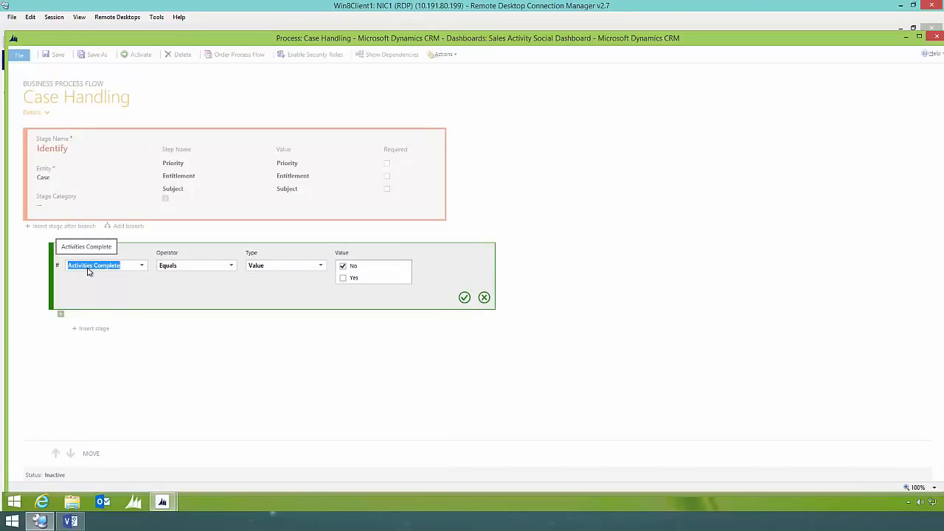
pyautogui.write('Prio')
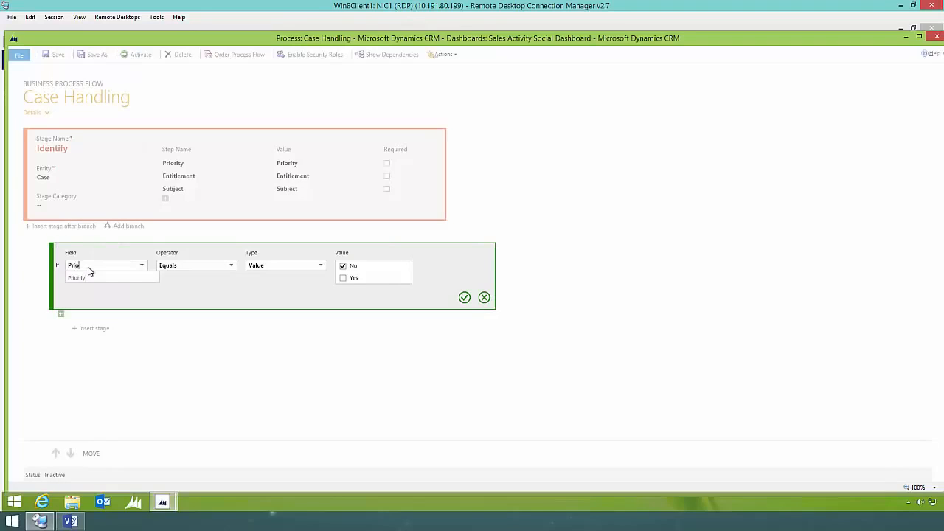
pyautogui.click(87, 278)
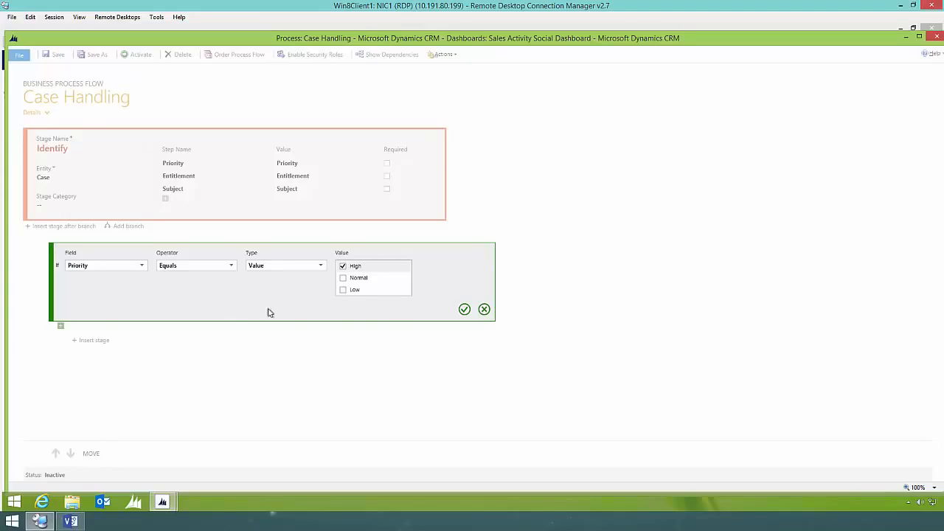
pyautogui.click(464, 309)
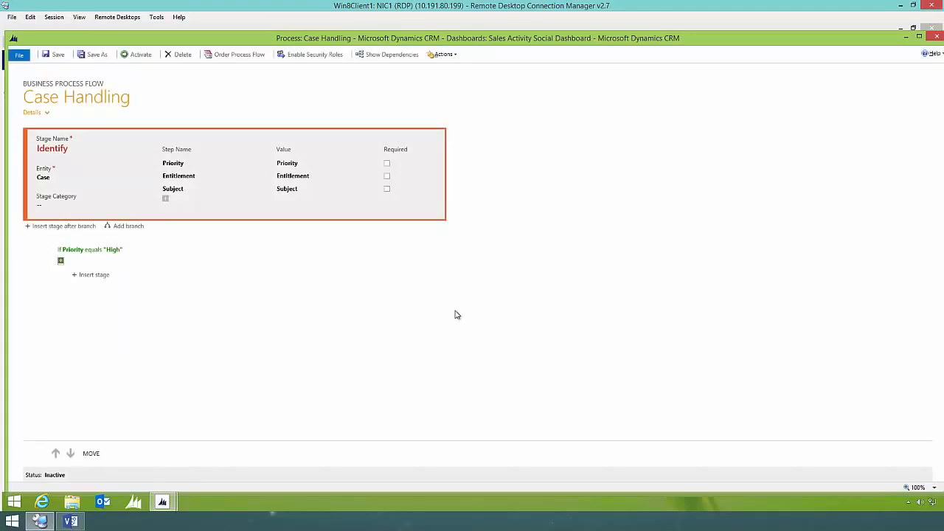
# - Add a second clause to the High priority branch, joined with "and": Entitlement contains Premier
pyautogui.click(62, 264)
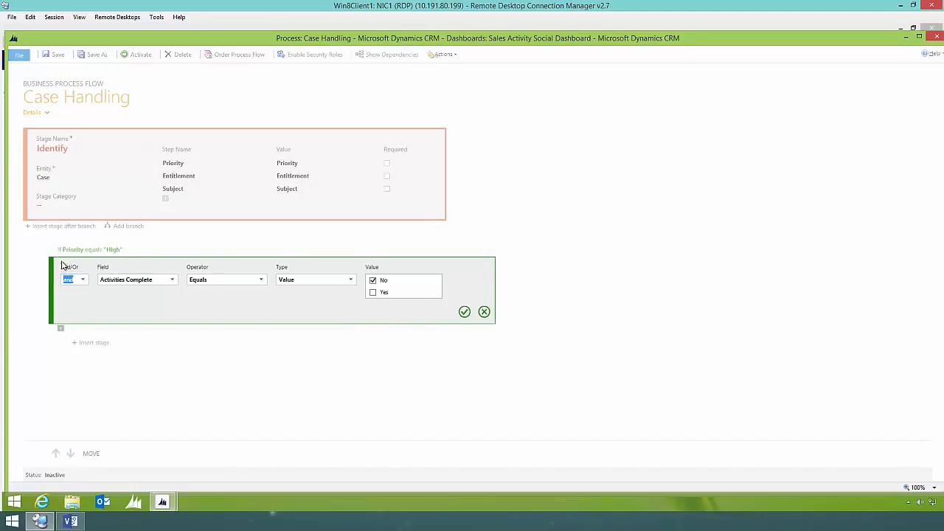
pyautogui.click(164, 280)
pyautogui.click(164, 280)
pyautogui.write('Entitlement')
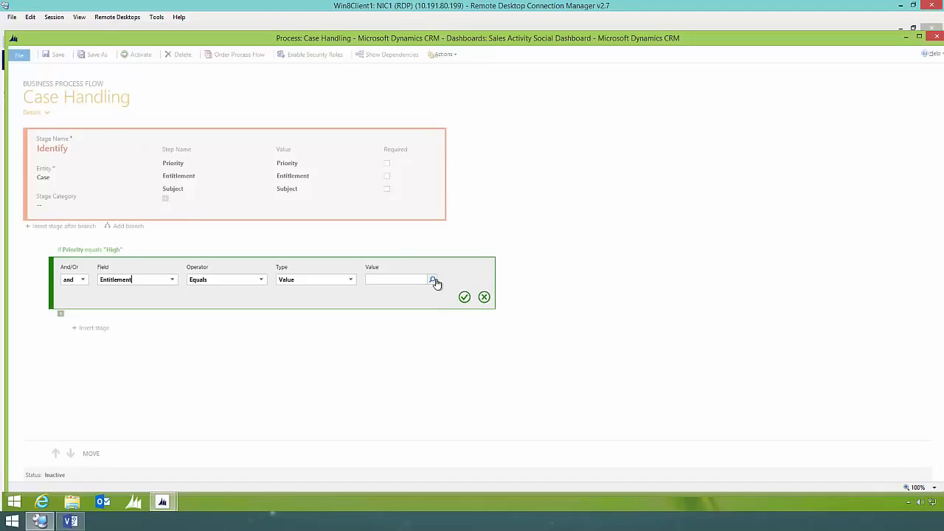
pyautogui.click(263, 281)
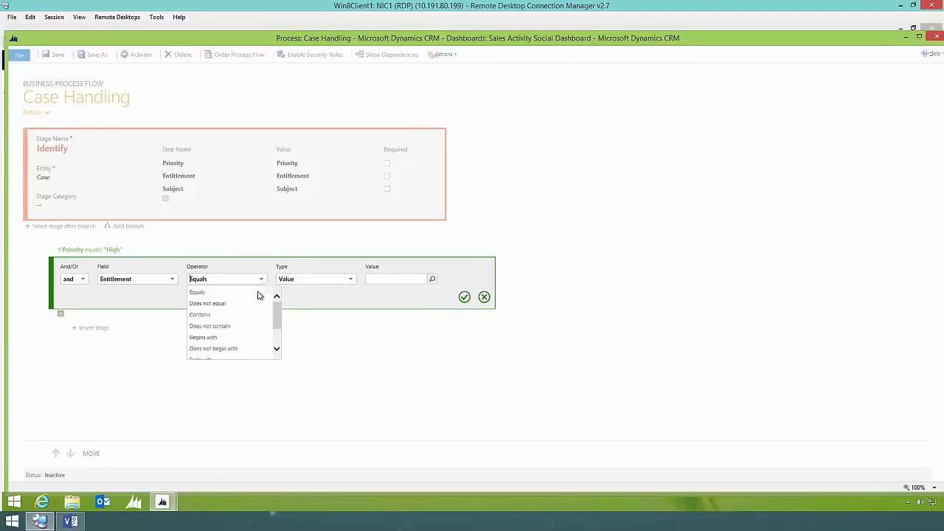
pyautogui.click(224, 318)
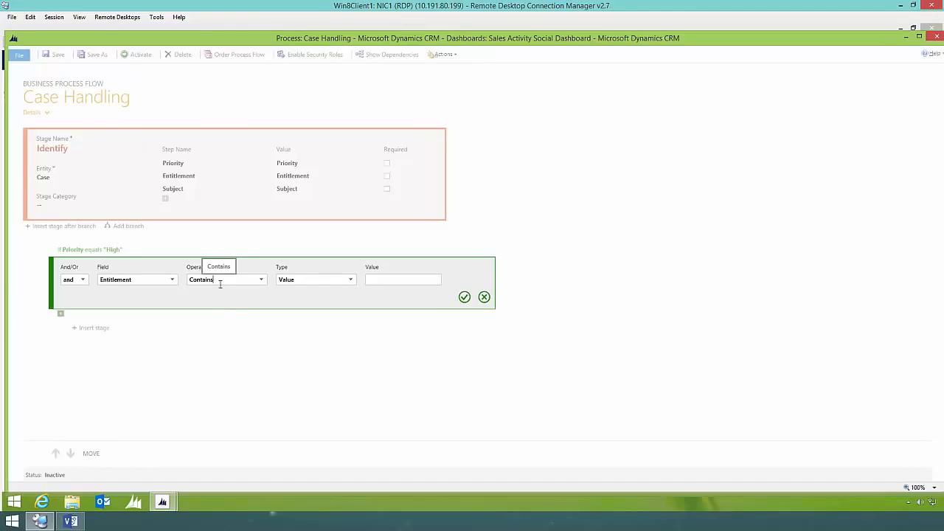
pyautogui.click(374, 280)
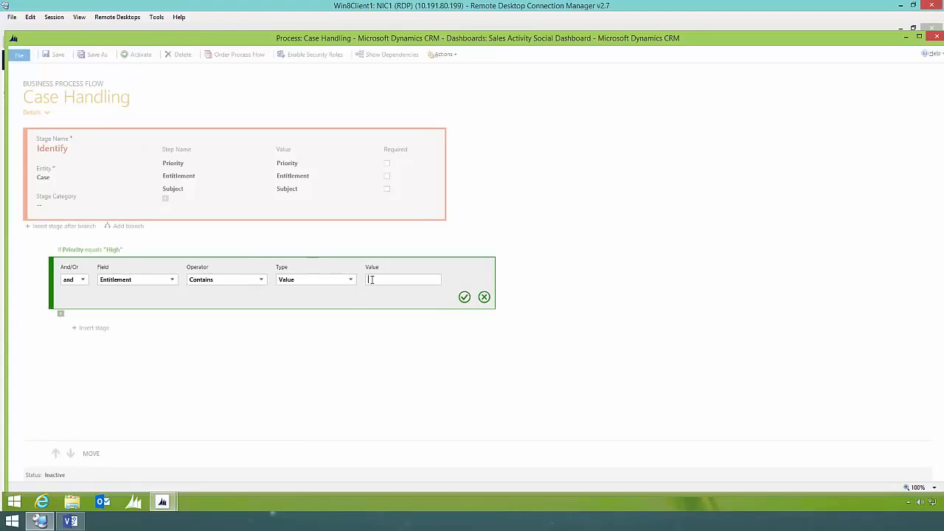
pyautogui.write('Premier')
pyautogui.click(464, 298)
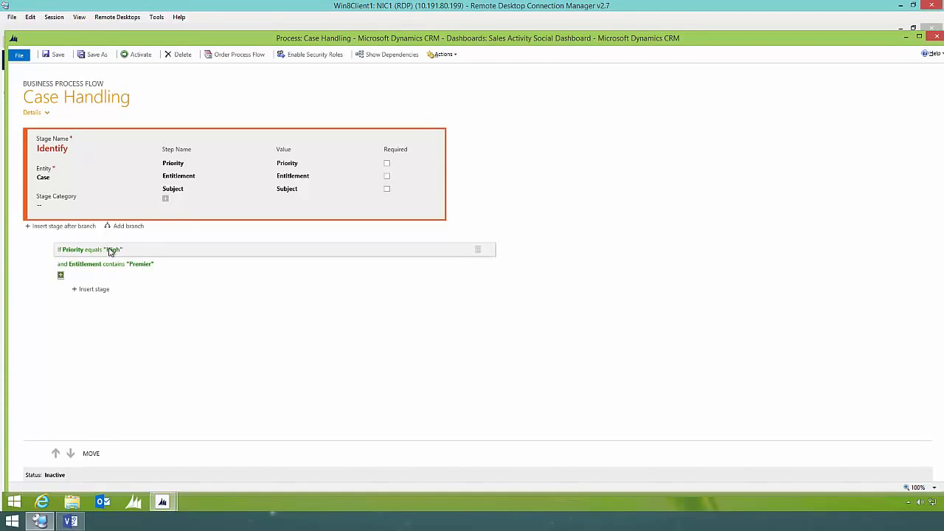
# - Check the second decision in the Visio flowchart and add an Else If branch where Entitlement contains Premier or Entitlement contains Professional
pyautogui.click(81, 522)
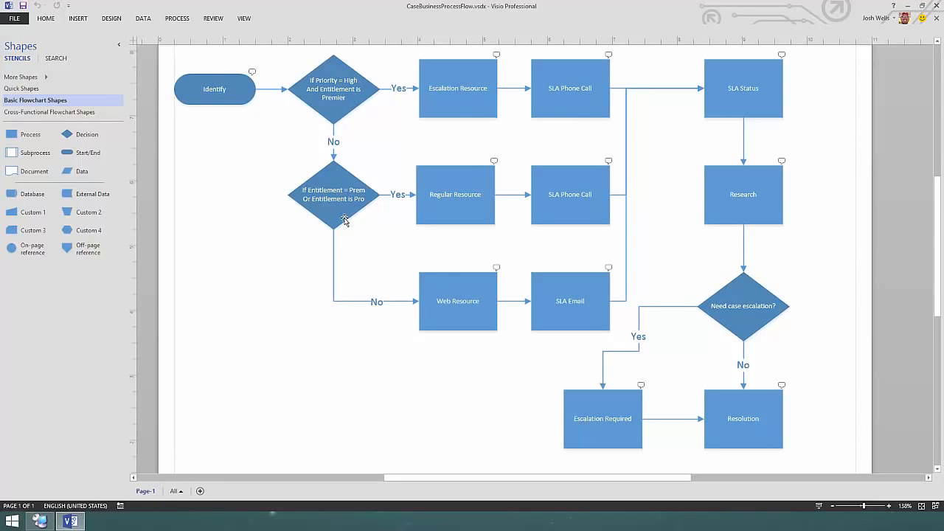
pyautogui.click(908, 6)
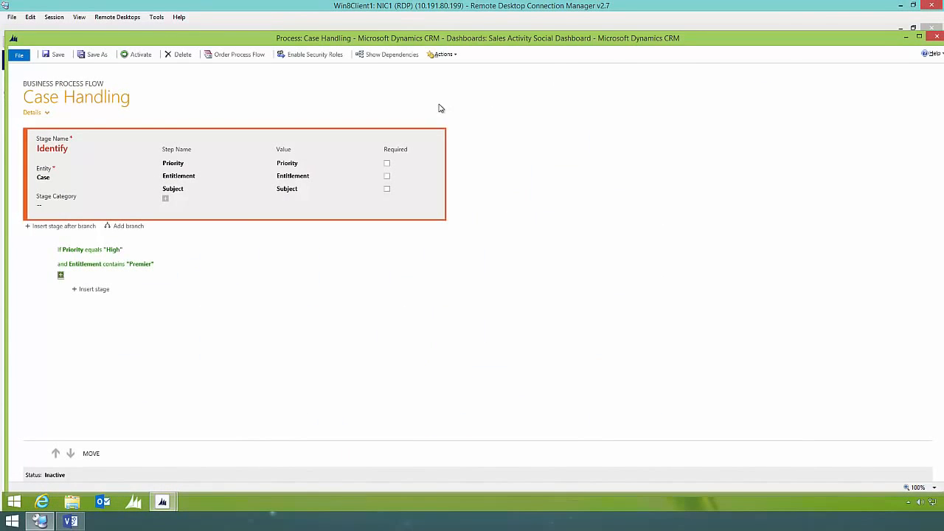
pyautogui.click(121, 228)
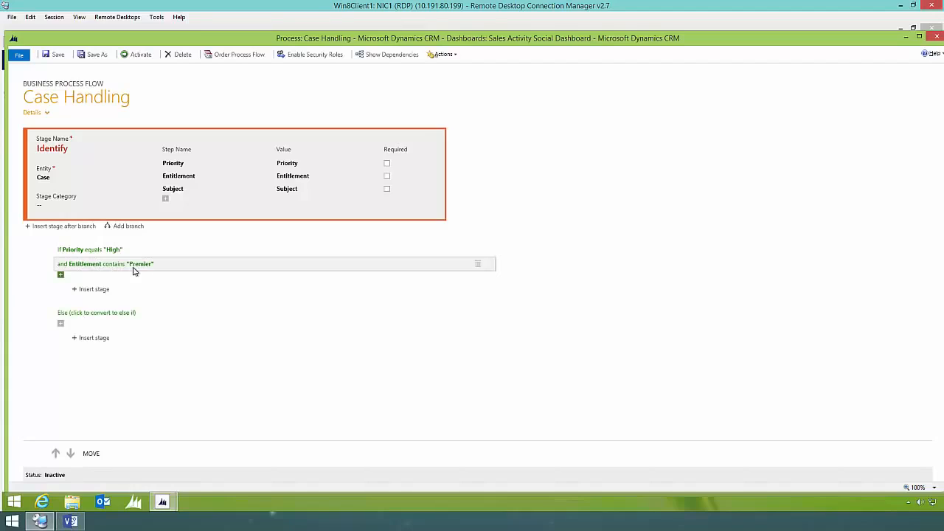
pyautogui.click(89, 317)
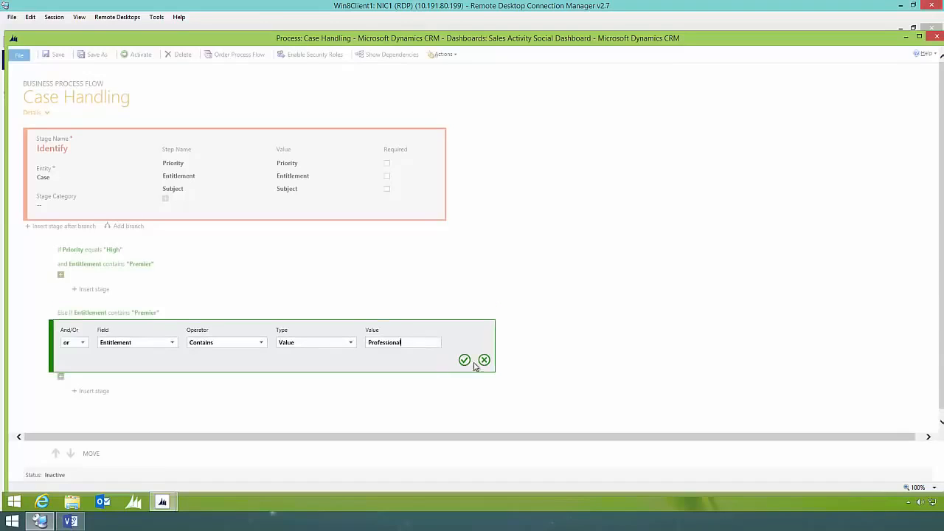
pyautogui.click(464, 361)
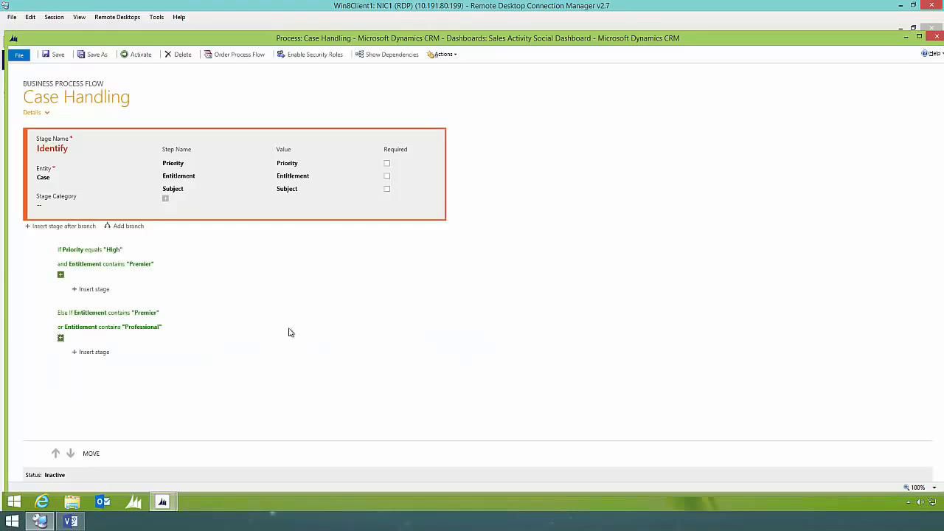
# - Try a third Else If clause joined with "and", Activities Complete equals No, and delete it
pyautogui.click(61, 341)
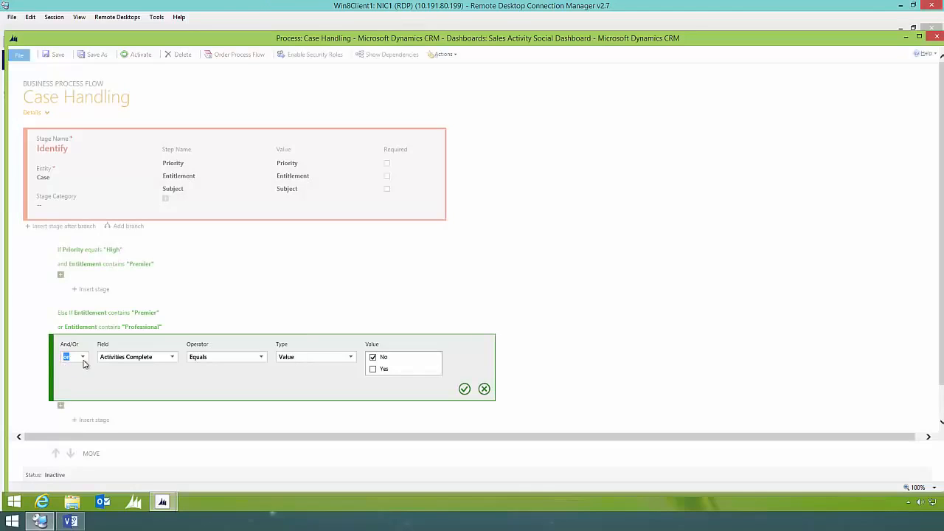
pyautogui.click(83, 360)
pyautogui.click(90, 374)
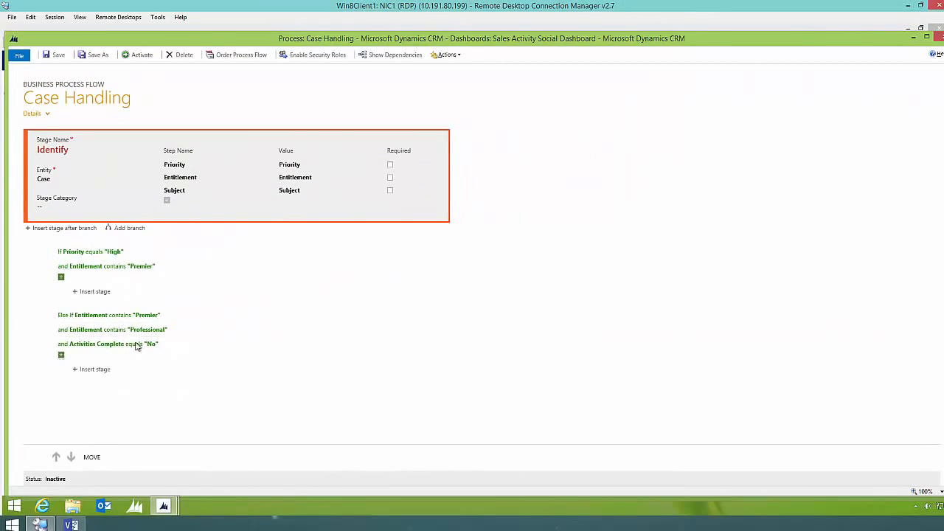
pyautogui.click(481, 344)
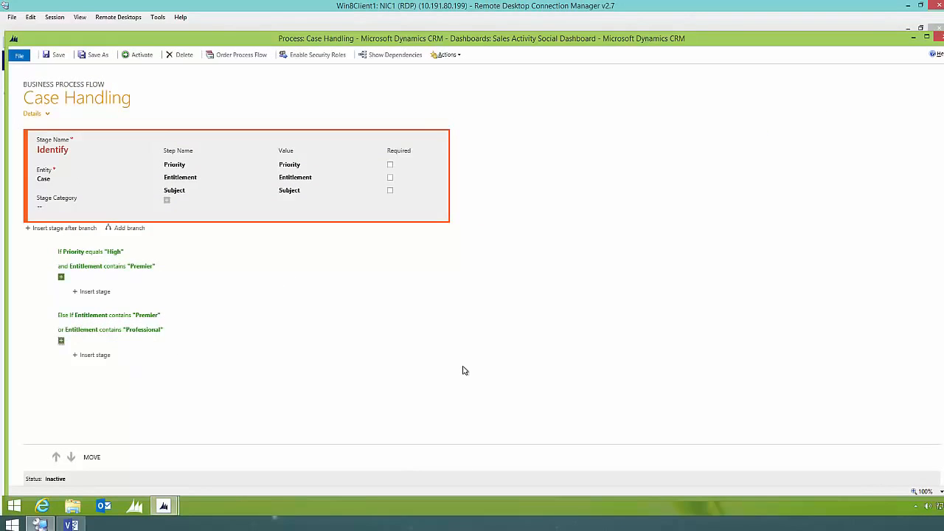
pyautogui.click(115, 253)
pyautogui.click(108, 316)
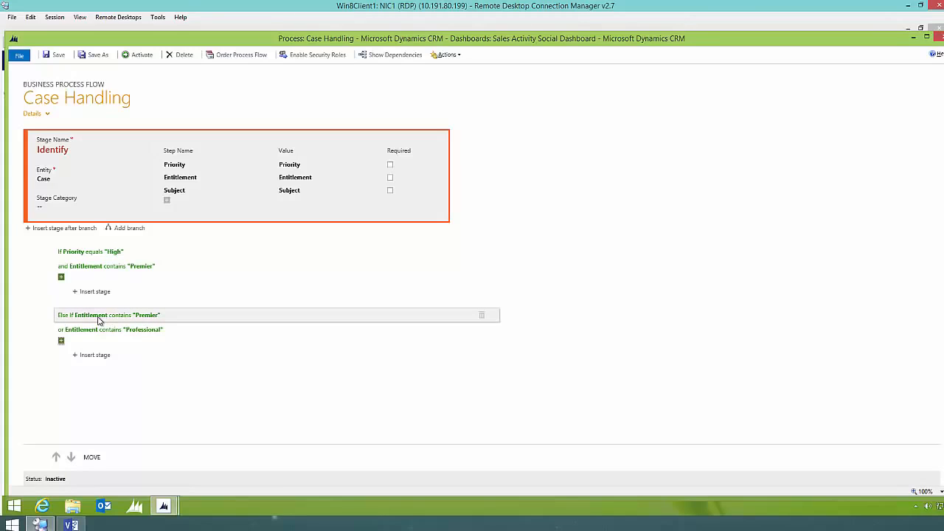
pyautogui.click(134, 270)
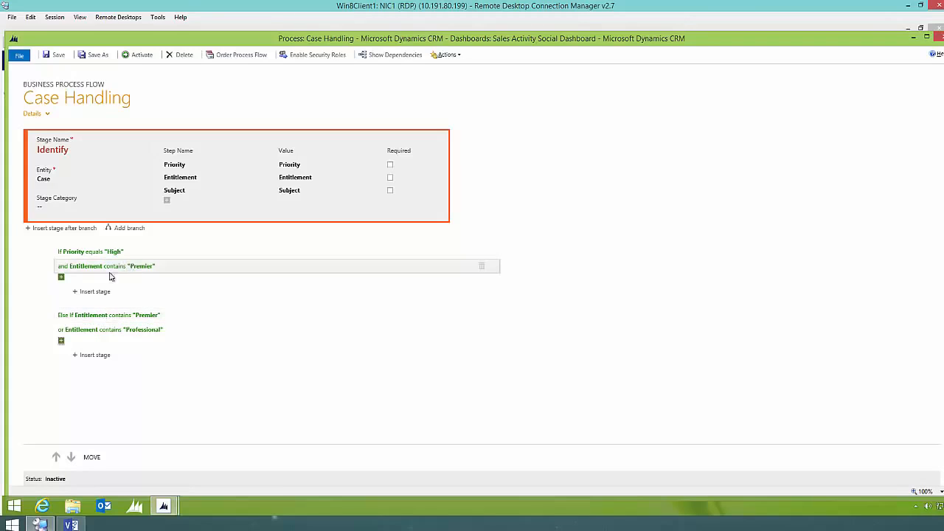
# - Add a final Else branch below the Else If conditions of the Identify stage
pyautogui.click(129, 230)
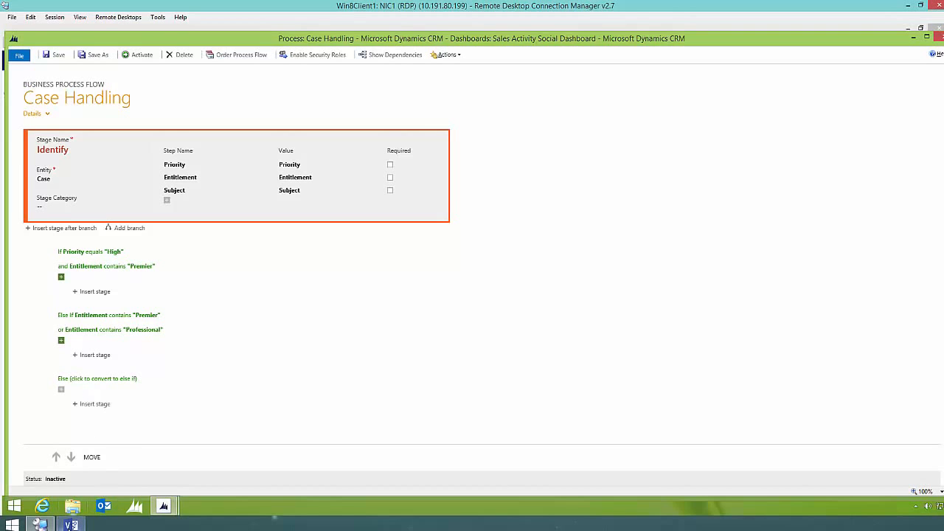
# - Consult the Visio flowchart, then insert a stage named Escalation Resource under the High priority Premier branch with Owner as its step
pyautogui.click(74, 525)
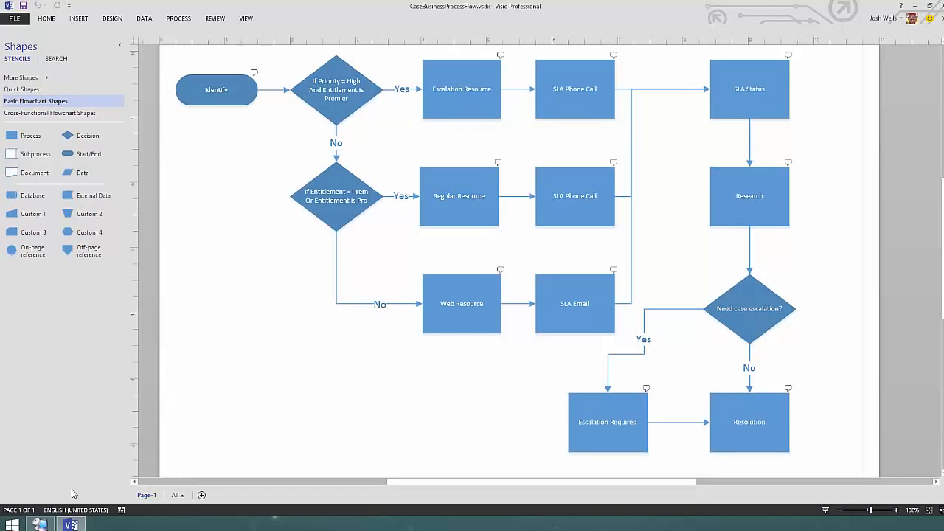
pyautogui.click(43, 524)
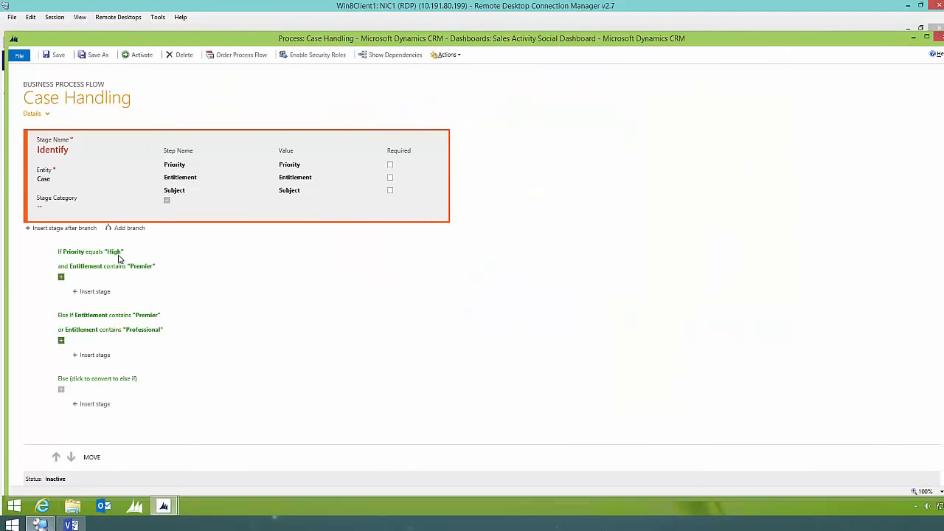
pyautogui.click(93, 293)
pyautogui.click(98, 318)
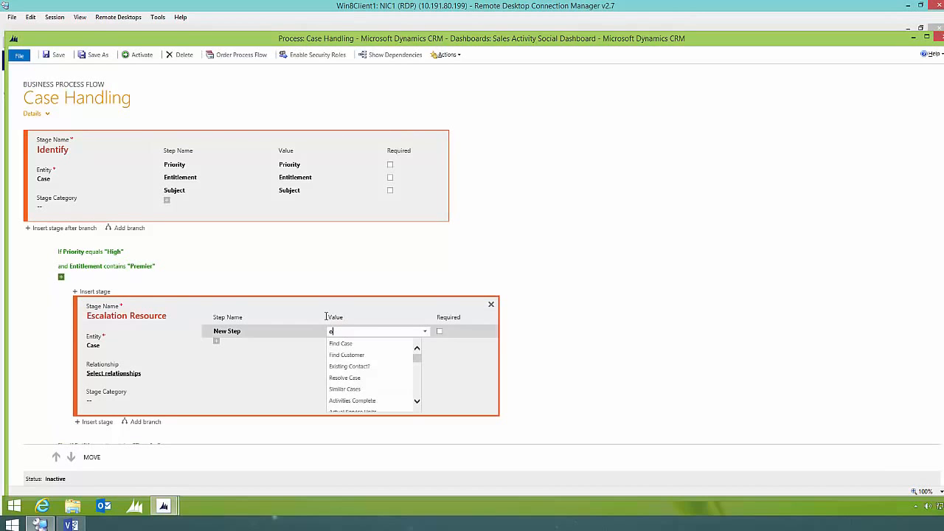
pyautogui.write('wner')
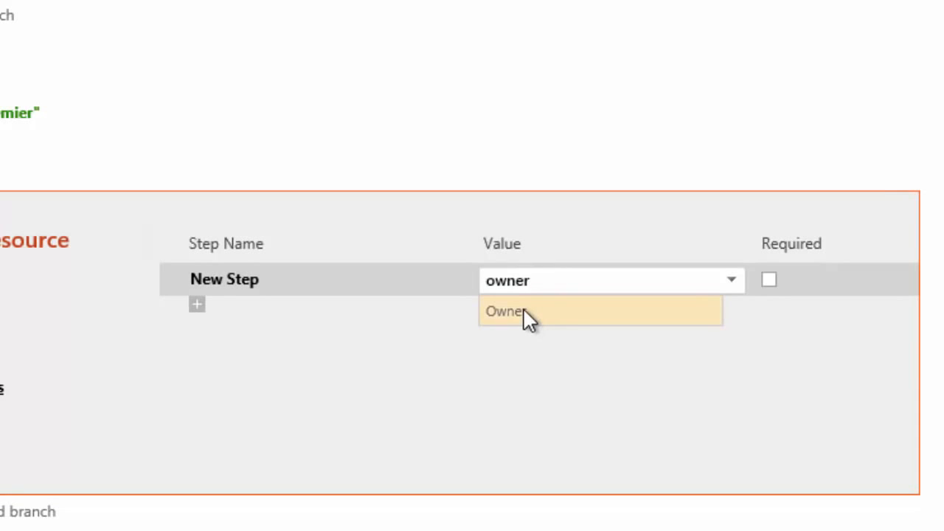
pyautogui.click(523, 310)
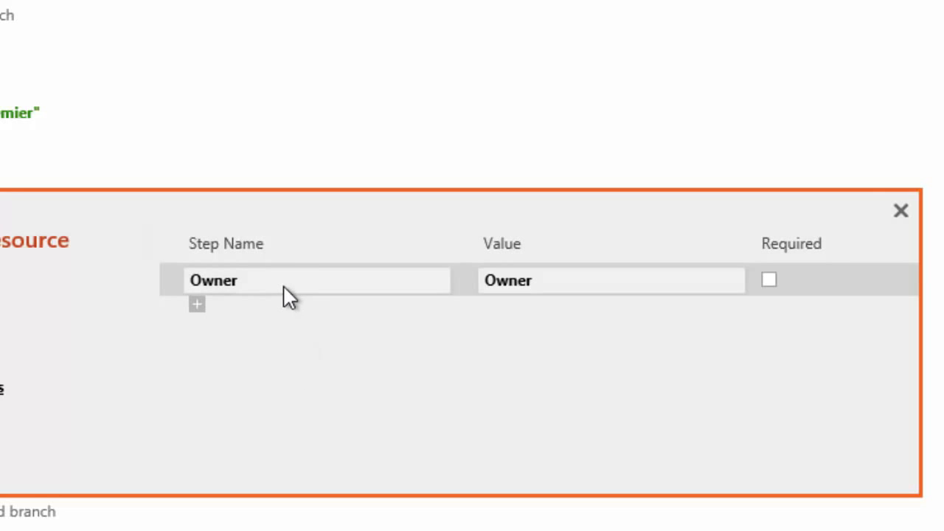
# - Rename the Owner step of the Escalation Resource stage to Assign to Escalation Engineer
pyautogui.click(363, 280)
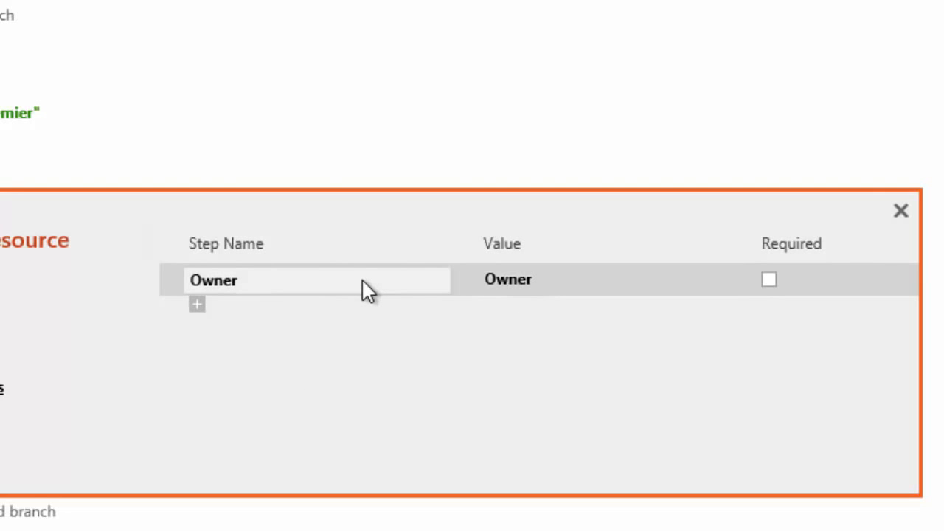
pyautogui.doubleClick(363, 280)
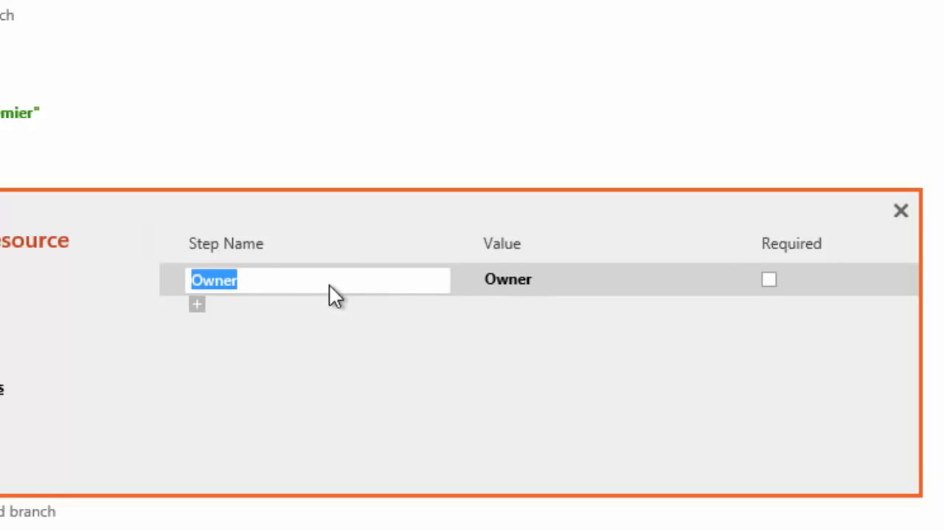
pyautogui.write('Assign to Escalation Engineer')
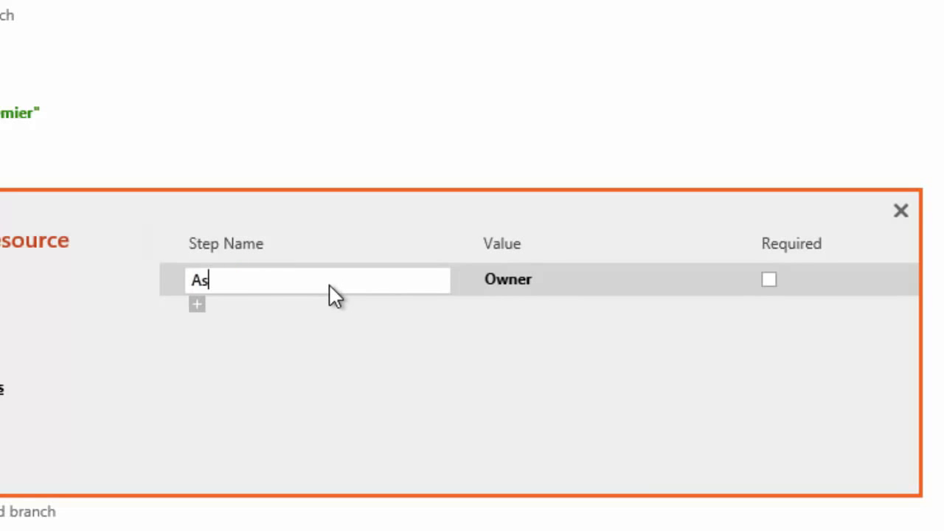
pyautogui.press('Return')
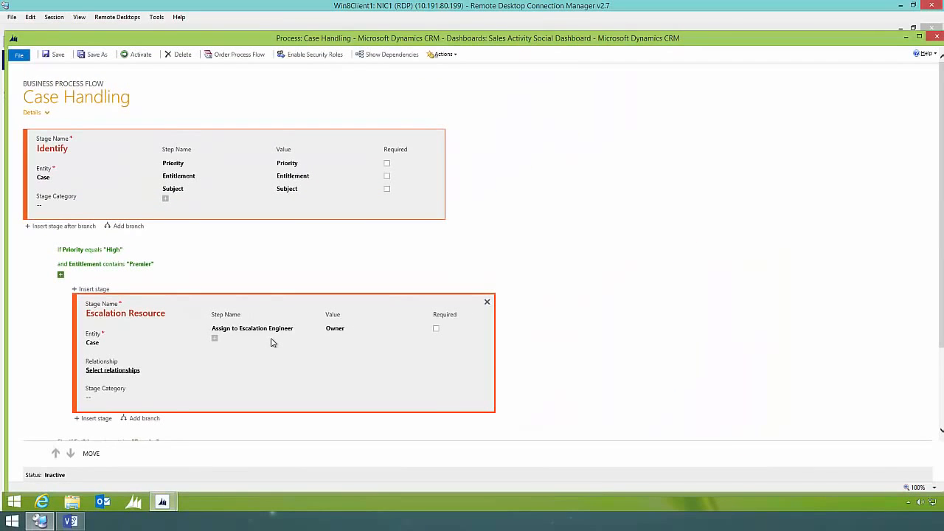
# - Insert a stage named SLA Phone Call after Escalation Resource and set its entity to Phone Call
pyautogui.click(96, 420)
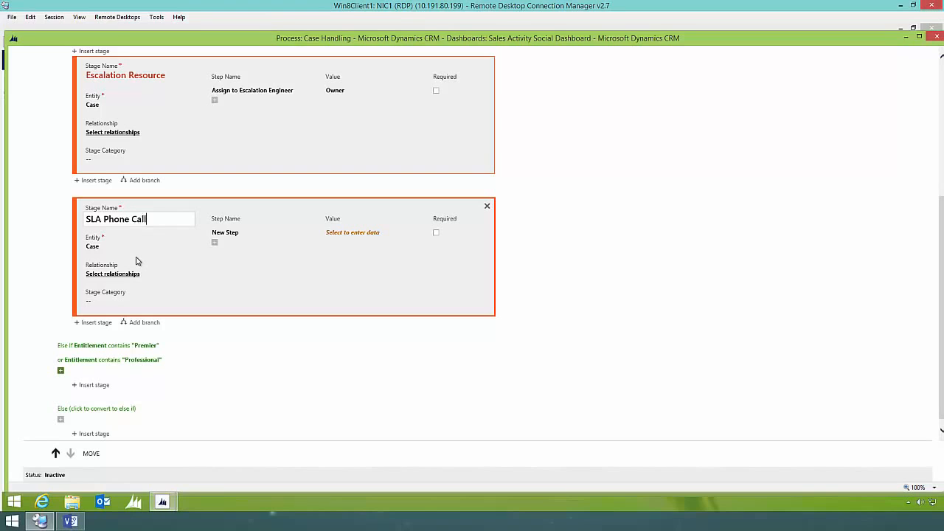
pyautogui.click(94, 250)
pyautogui.scroll(-1, 126, 278)
pyautogui.scroll(-2, 124, 277)
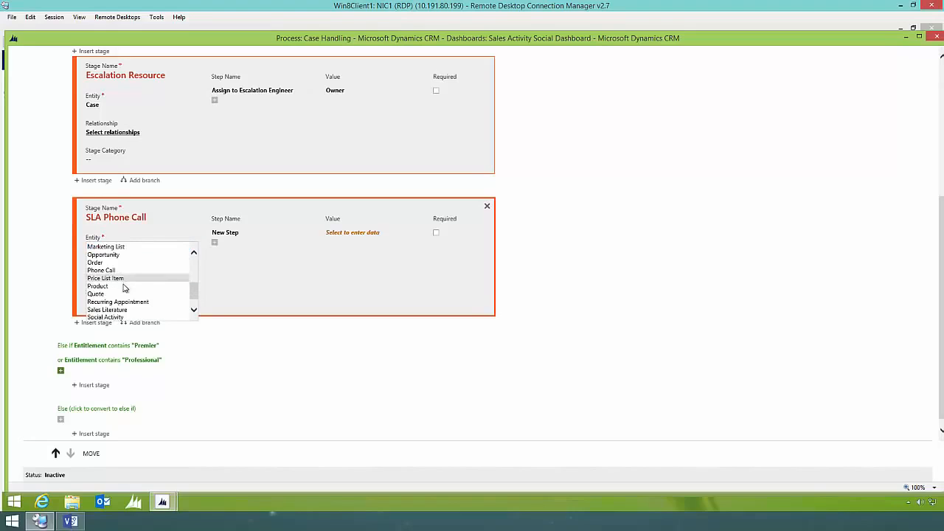
pyautogui.click(115, 271)
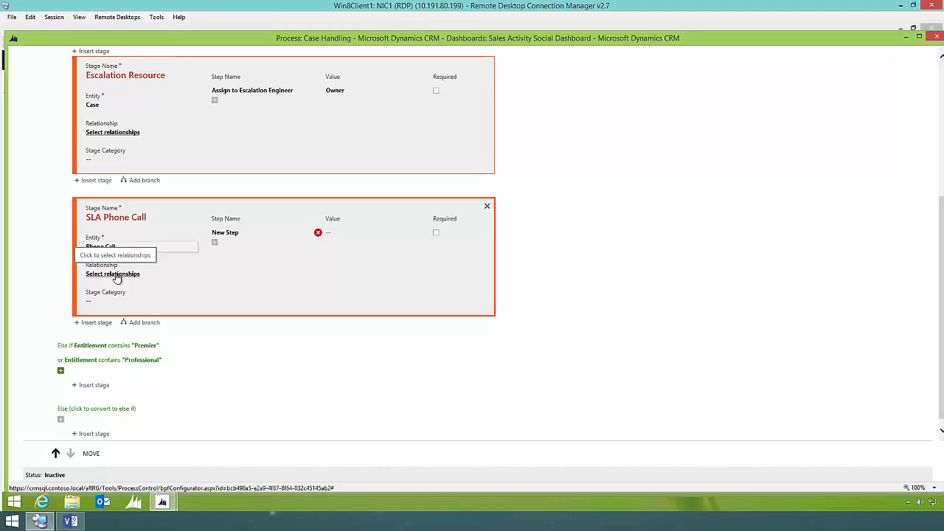
# - Set the SLA Phone Call stage's relationship from Escalation Resource to Regarding and give it the steps Call To and Subject
pyautogui.click(116, 275)
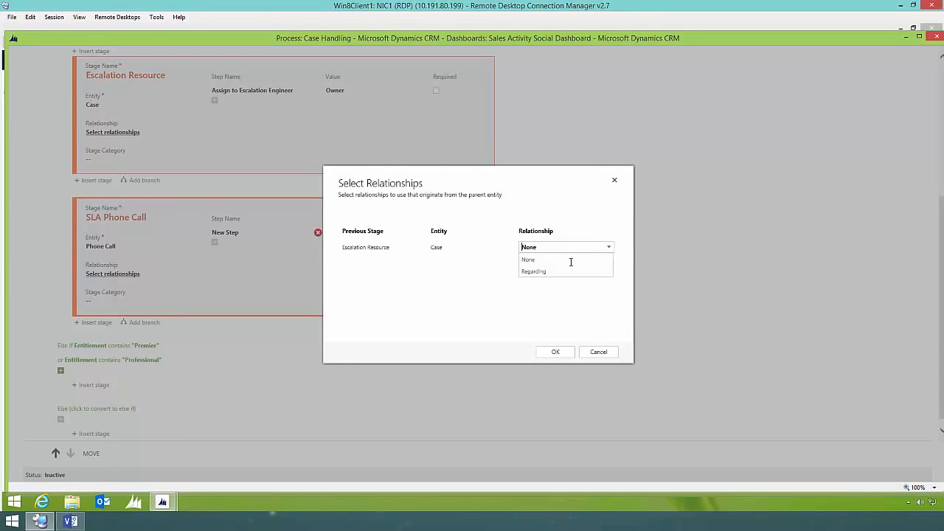
pyautogui.click(548, 271)
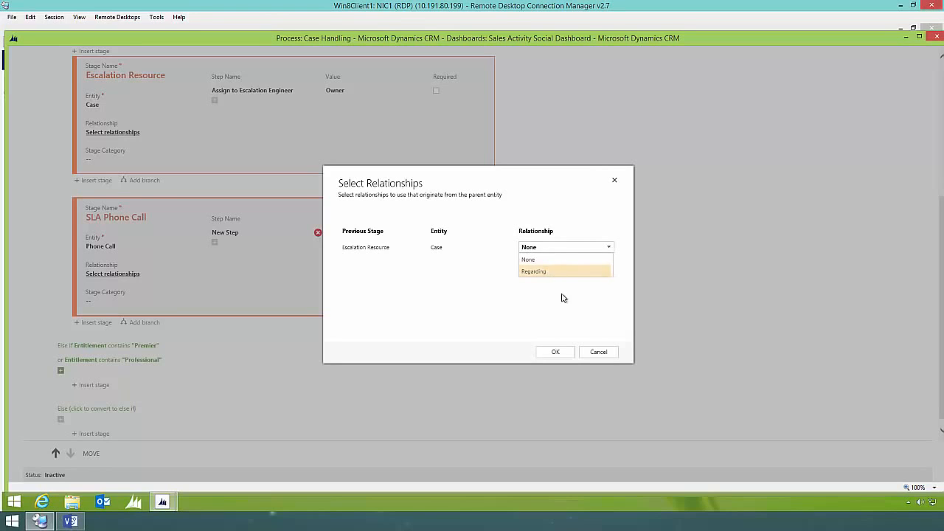
pyautogui.click(555, 351)
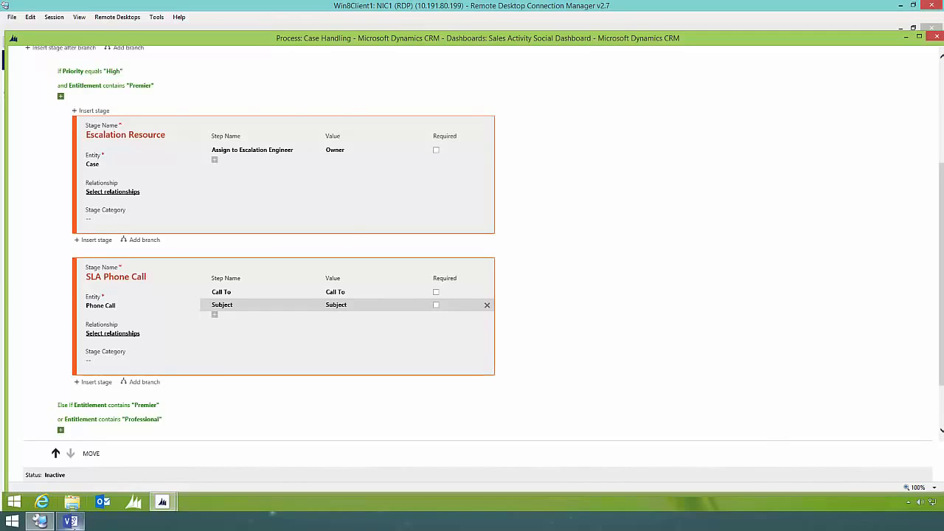
# - Consult the Visio flowchart, then fill the Else If branch with a Regular Resource stage (Assign to Regular Resource, Owner) and a Phone Call stage (Call To, Subject)
pyautogui.click(70, 521)
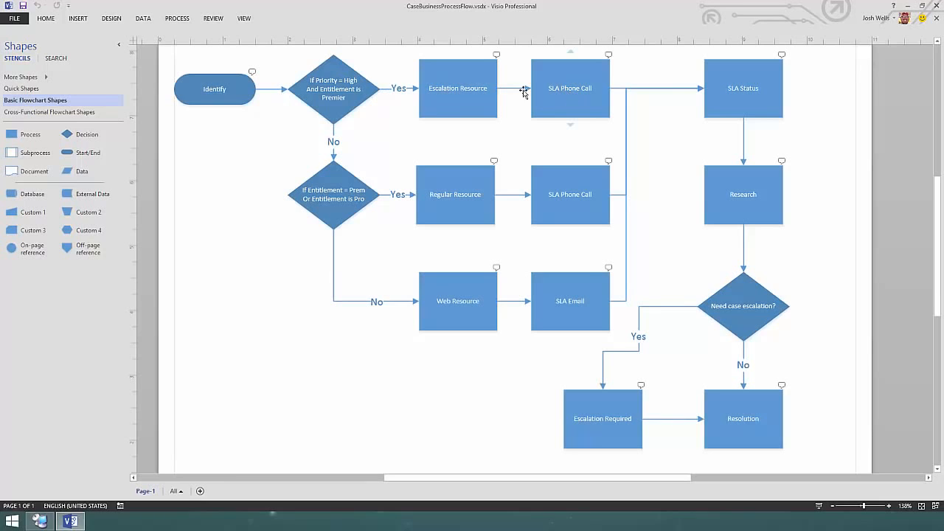
pyautogui.click(40, 521)
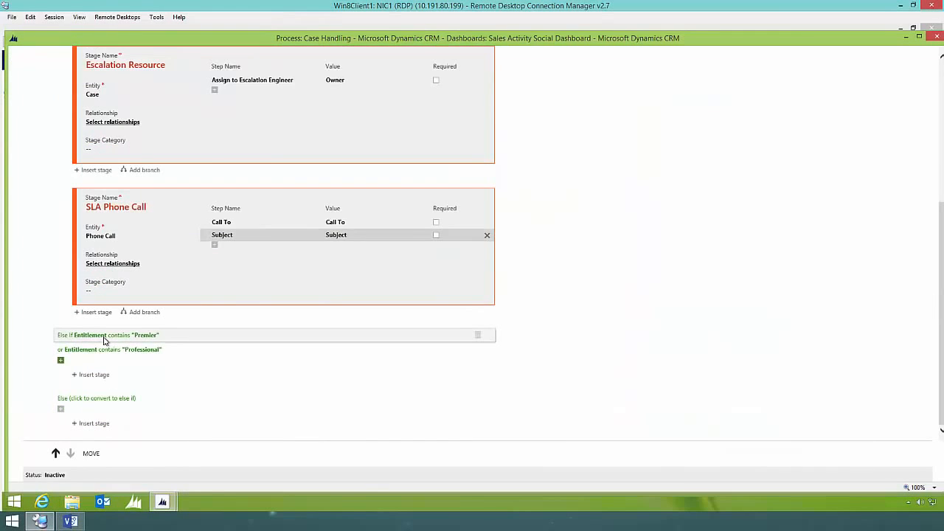
pyautogui.click(93, 376)
pyautogui.scroll(-3, 94, 379)
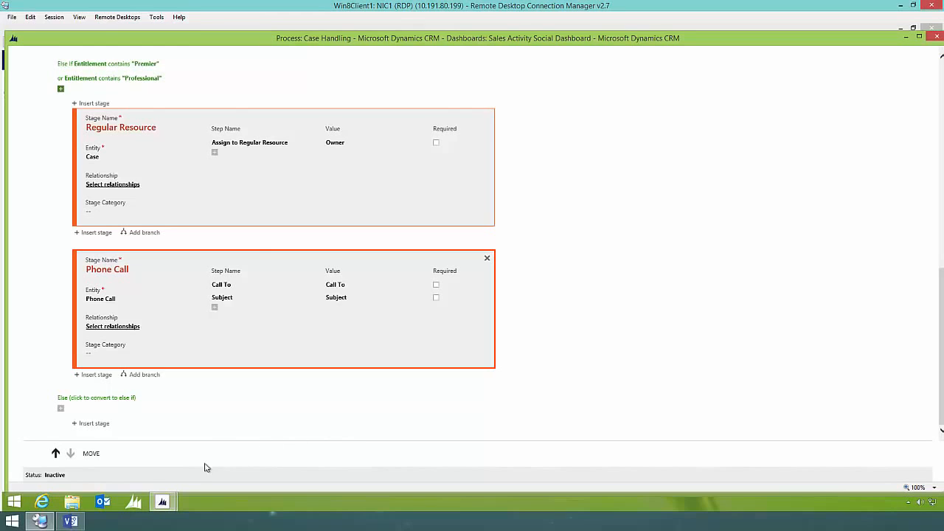
# - Consult the Visio flowchart, then fill the Else branch with a Web Resource stage (Assign to Web Resource, Owner) and an SLA Email stage (To, Subject)
pyautogui.moveTo(77, 521)
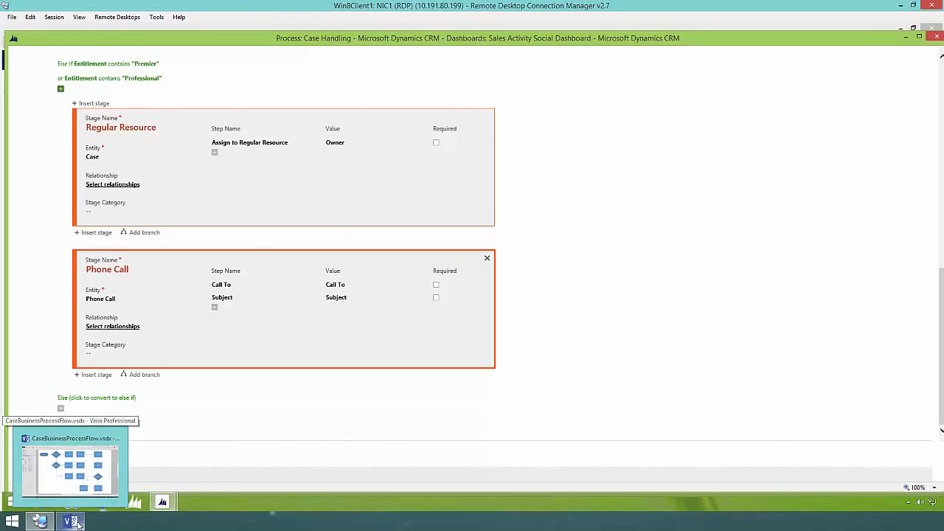
pyautogui.click(78, 522)
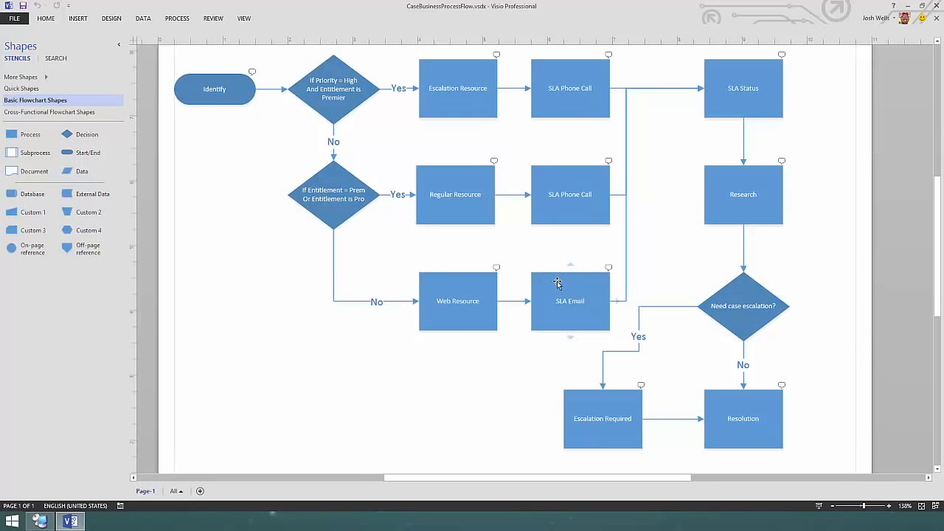
pyautogui.click(907, 5)
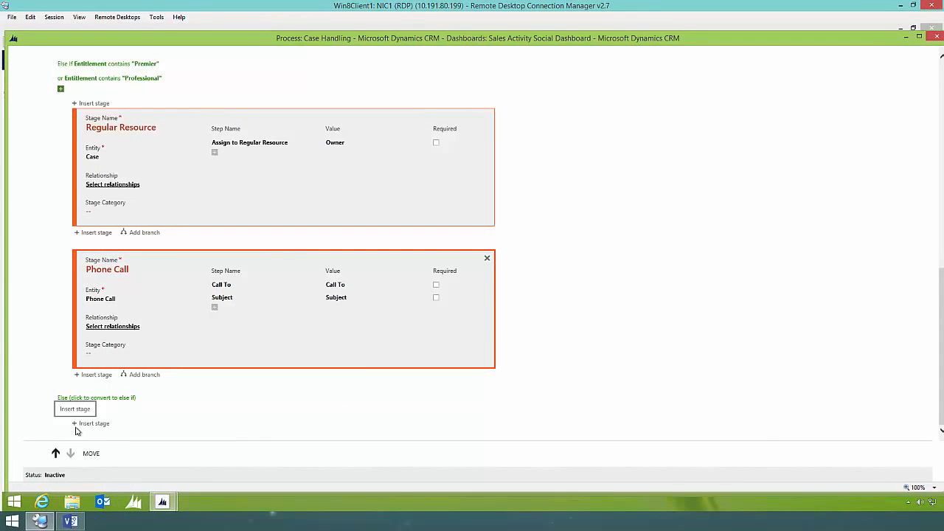
pyautogui.click(94, 424)
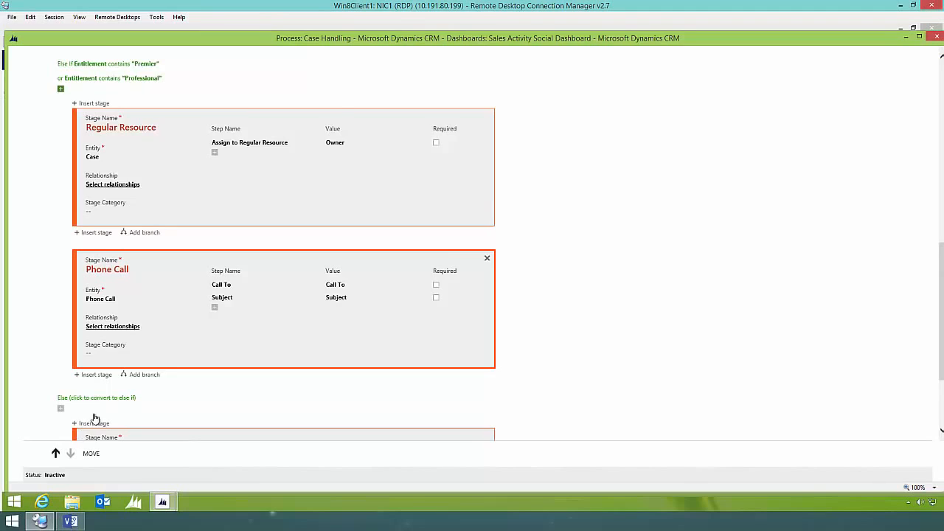
pyautogui.click(127, 320)
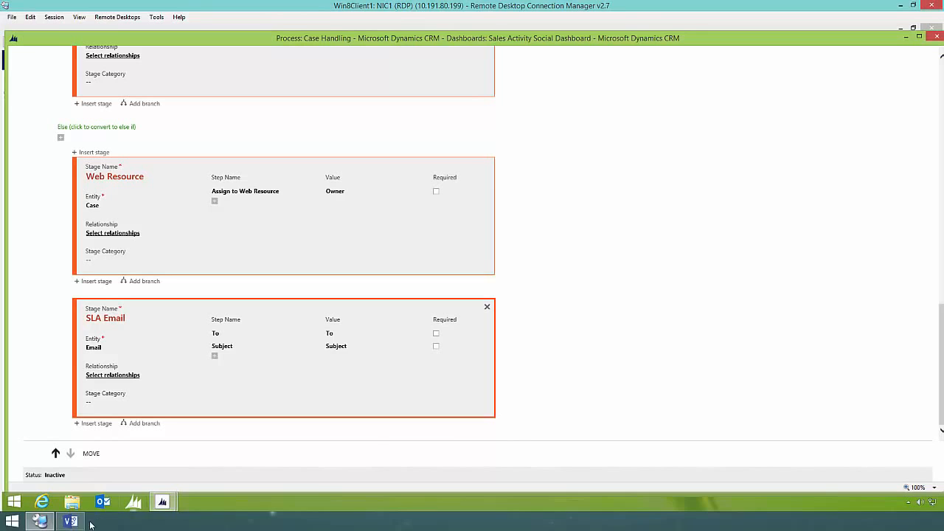
# - Consult the Visio flowchart, then insert an SLA Status stage after the Identify branches with steps First Response SLA Status, First Response Sent and First Response By
pyautogui.click(71, 522)
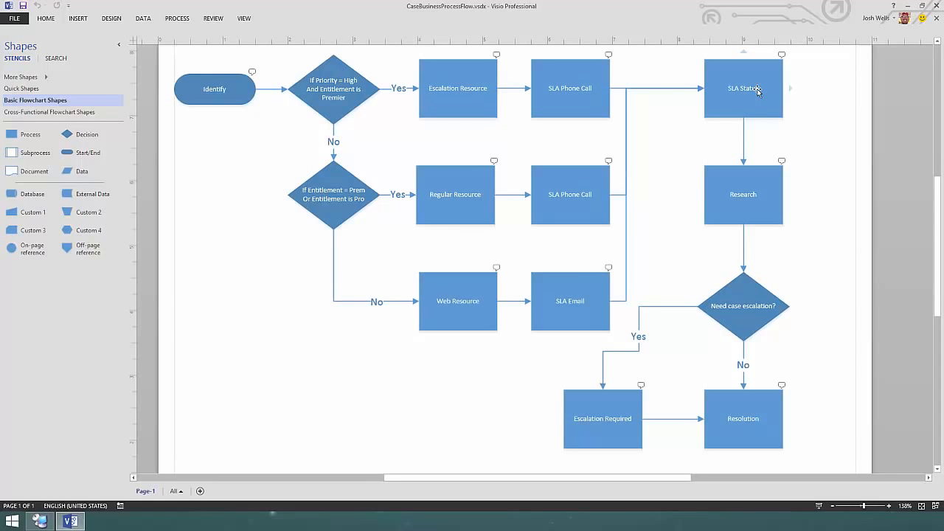
pyautogui.click(909, 6)
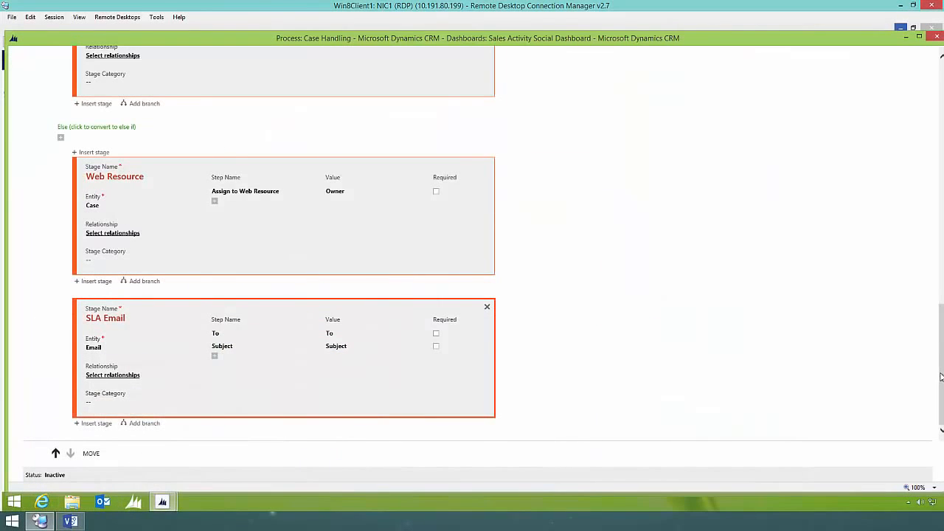
pyautogui.moveTo(942, 375); pyautogui.dragTo(934, 118)
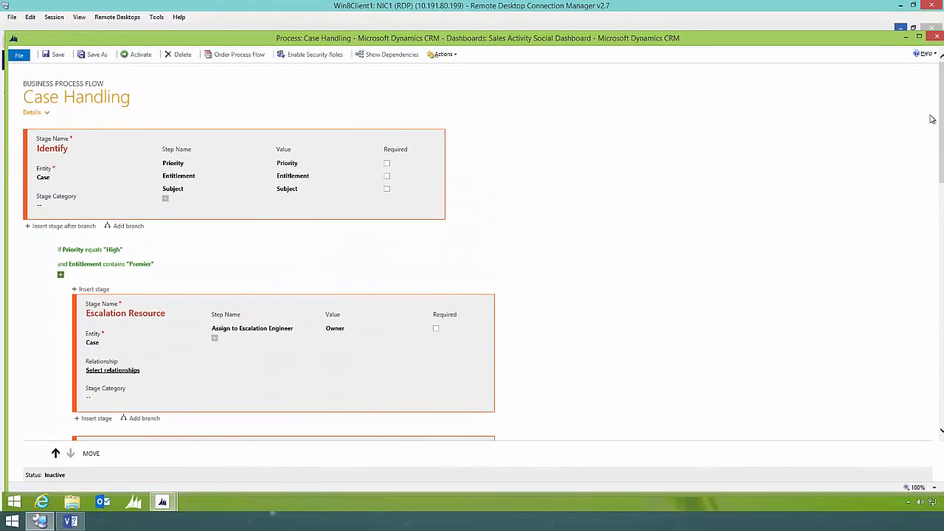
pyautogui.click(432, 213)
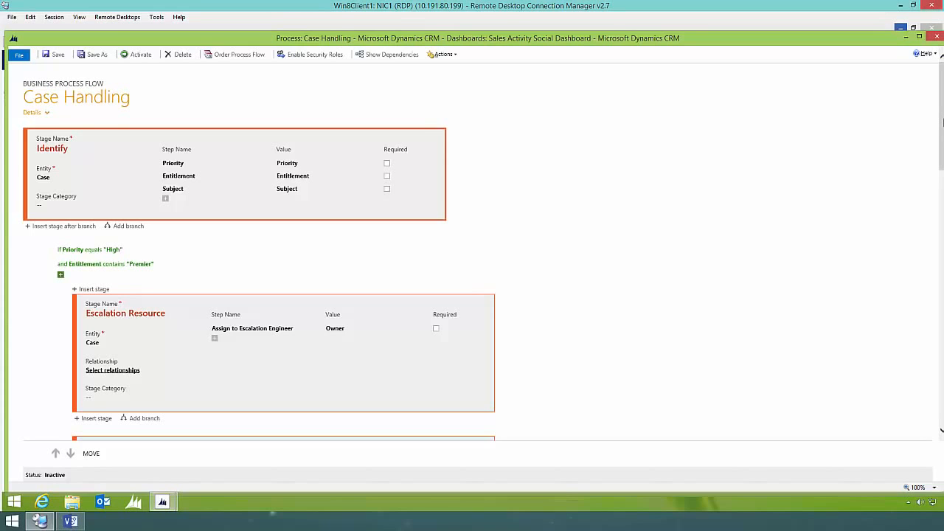
pyautogui.moveTo(943, 123); pyautogui.dragTo(943, 380)
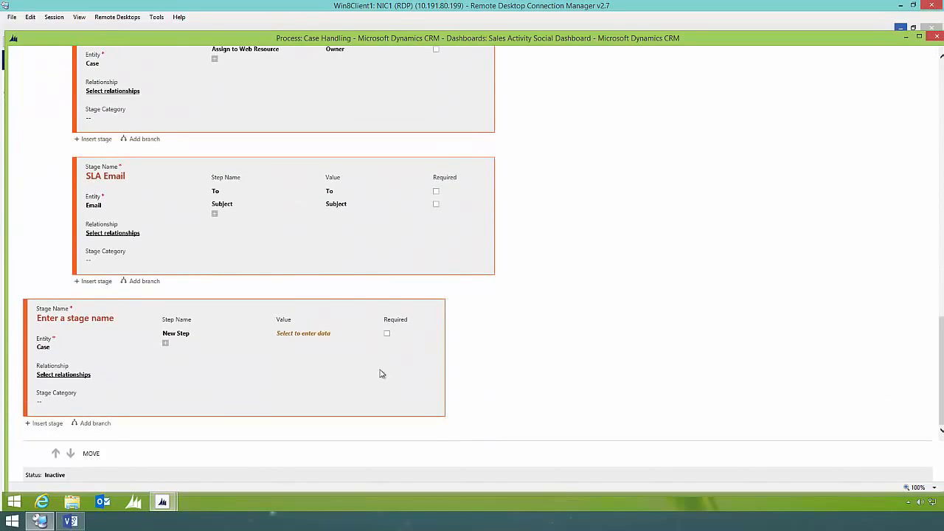
pyautogui.click(96, 321)
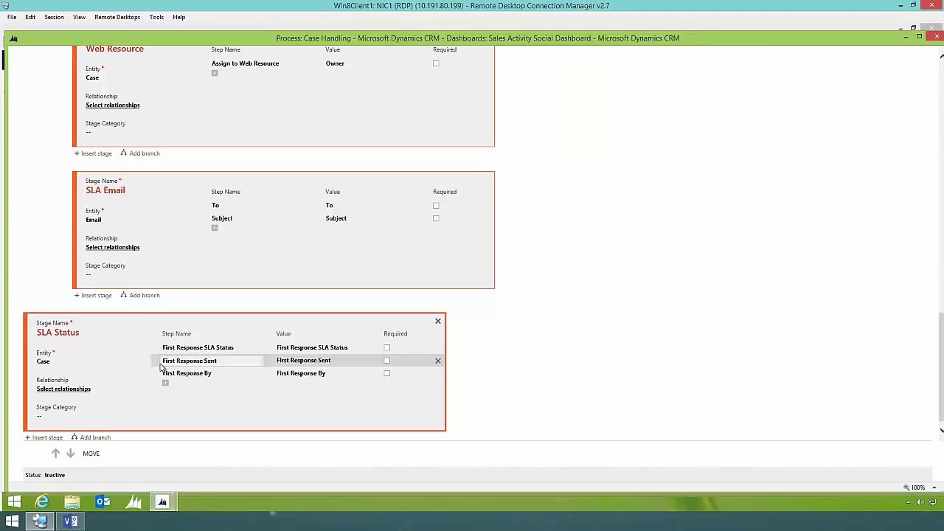
# - Reorder the SLA Status steps so that First Response Sent comes first
pyautogui.click(155, 365)
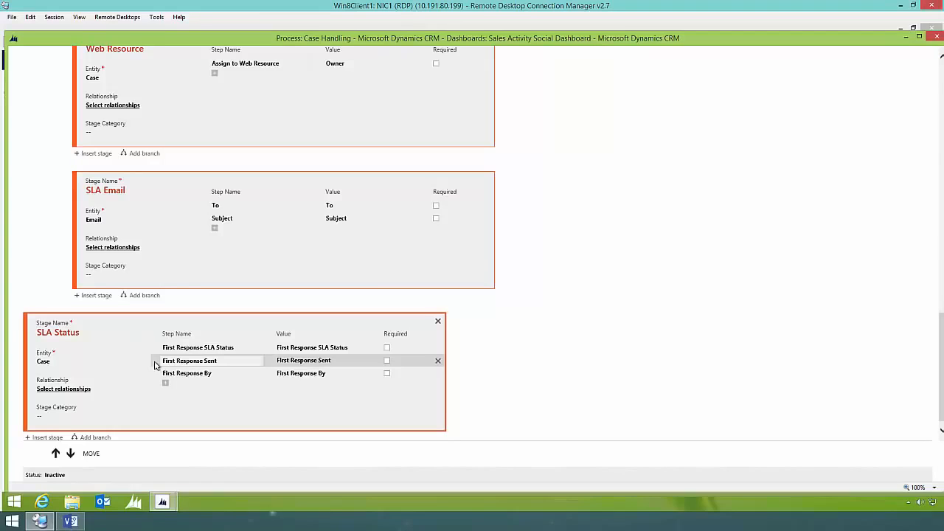
pyautogui.click(70, 454)
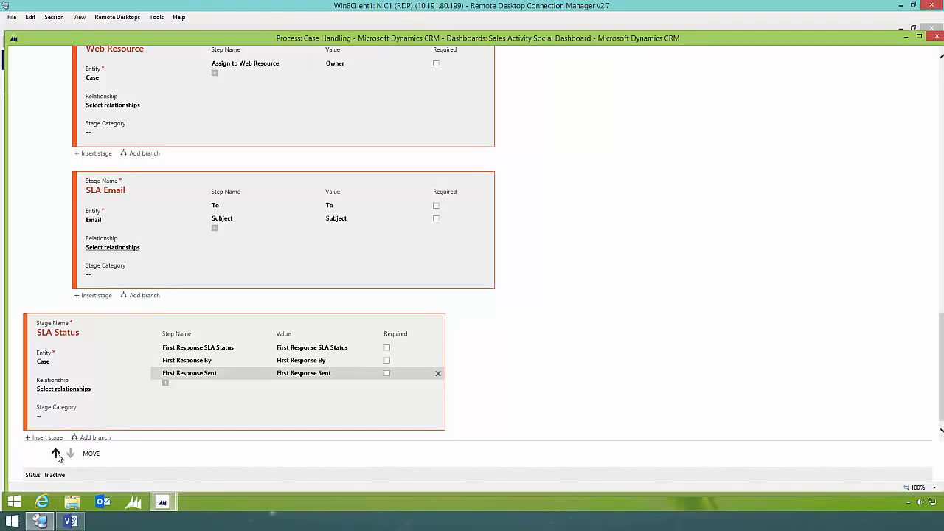
pyautogui.click(55, 454)
pyautogui.click(55, 453)
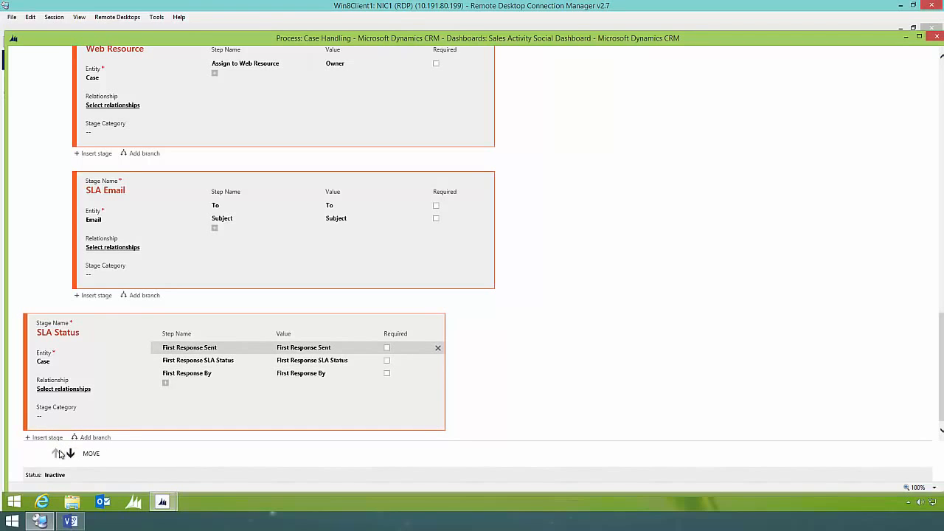
pyautogui.scroll(-1, 170, 424)
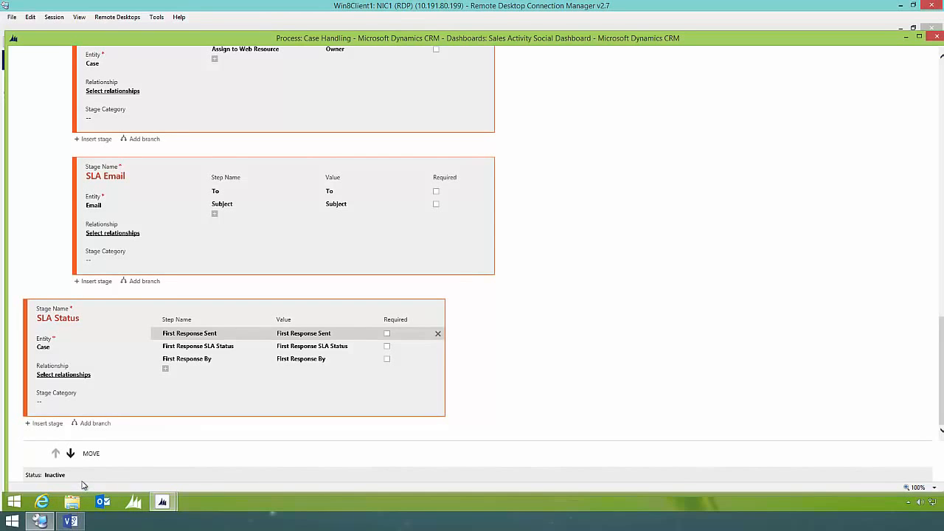
# - Consult the Visio flowchart, then insert a Research stage after SLA Status with steps Similar Cases, Activities Complete and Require Escalation? (IsEscalated)
pyautogui.click(71, 521)
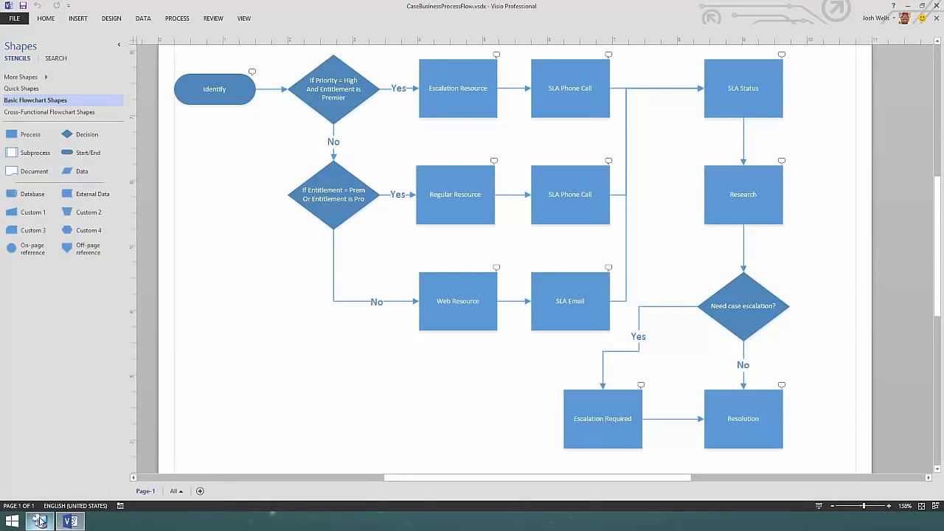
pyautogui.click(40, 521)
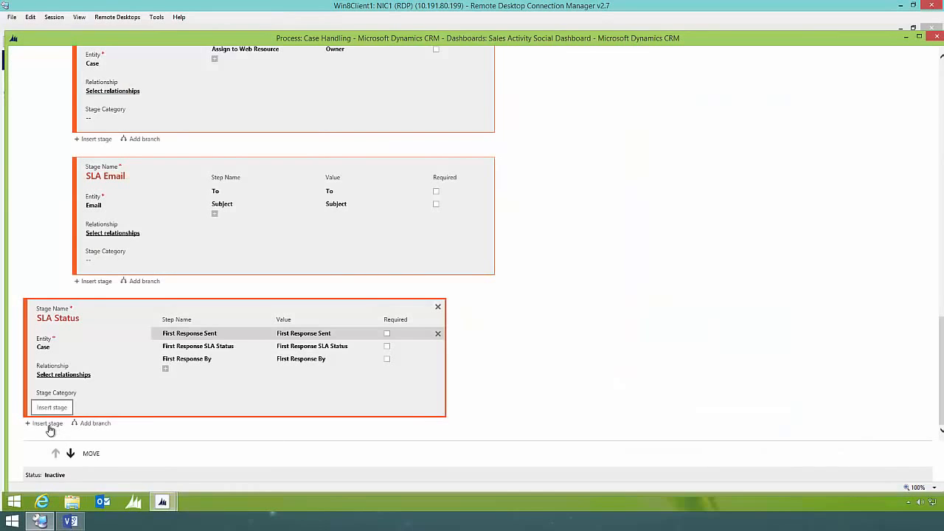
pyautogui.click(48, 424)
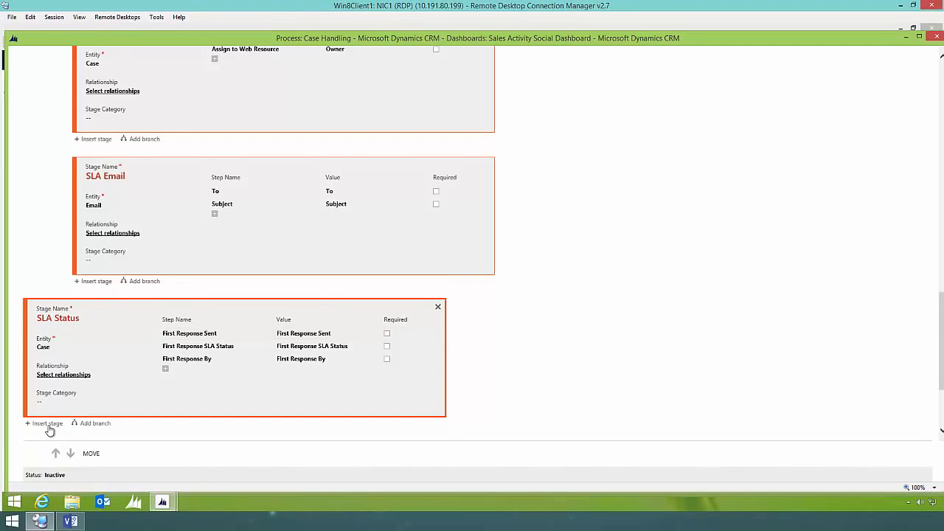
pyautogui.click(76, 320)
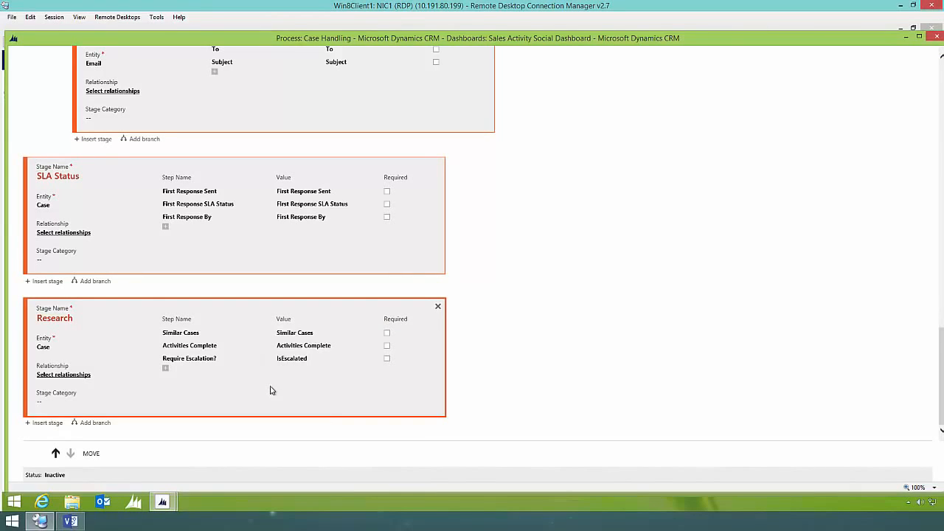
# - Consult the Visio flowchart, then add a branch after Research for IsEscalated equals Yes, containing an Escalation Required stage (Assign to Escalation Engineer, Owner)
pyautogui.click(70, 523)
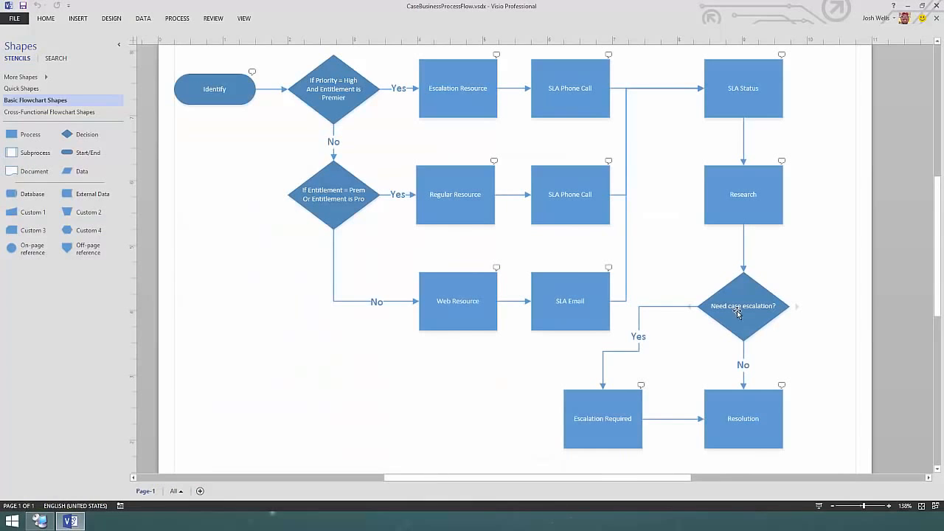
pyautogui.click(906, 7)
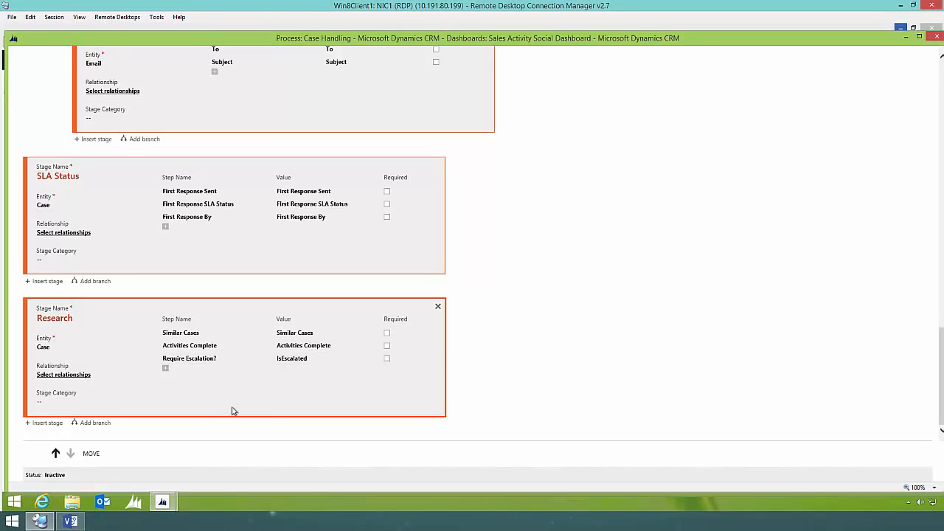
pyautogui.click(79, 423)
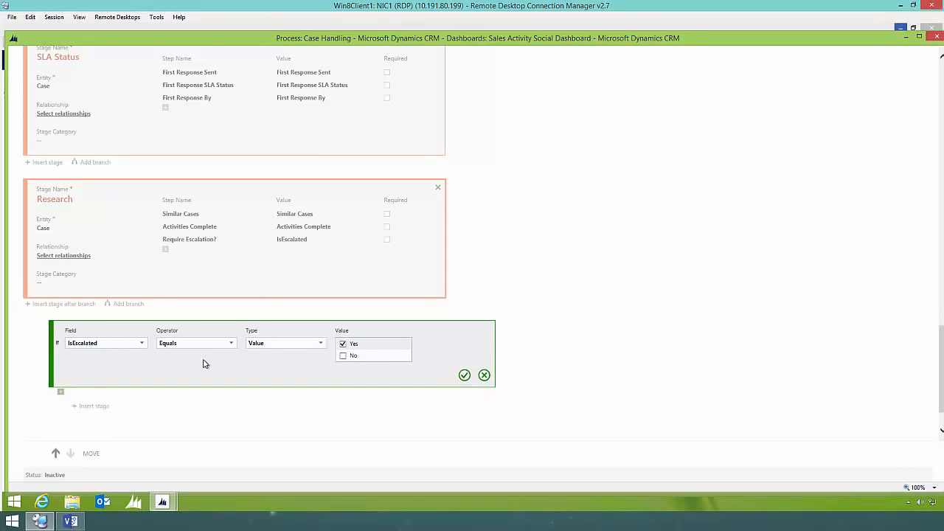
pyautogui.click(464, 375)
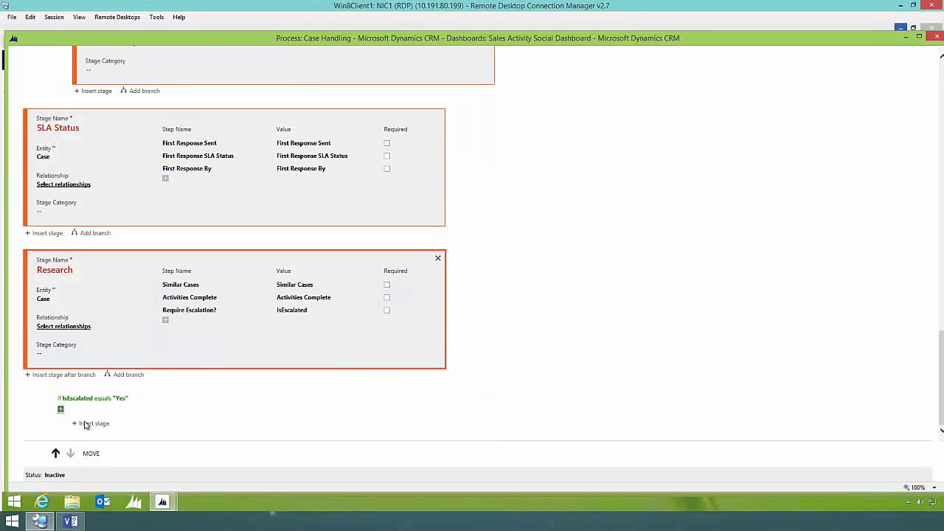
pyautogui.click(86, 424)
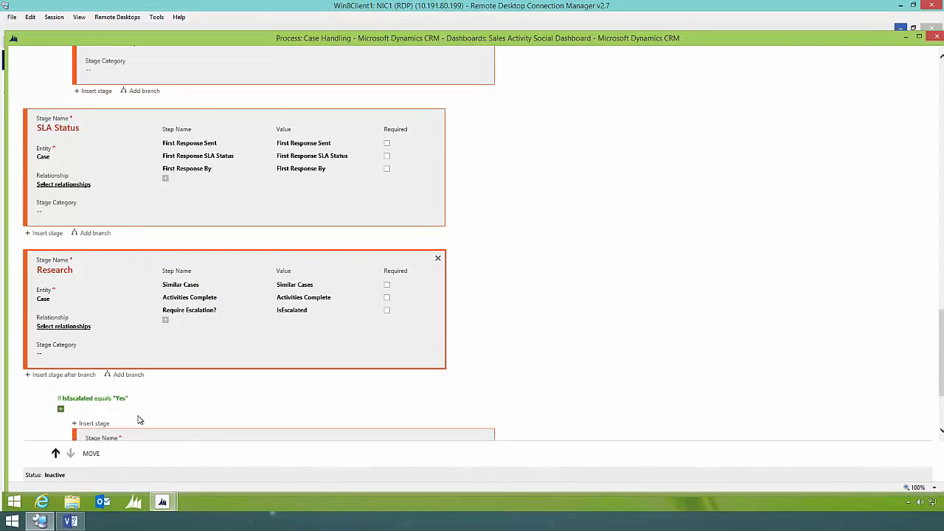
pyautogui.click(150, 320)
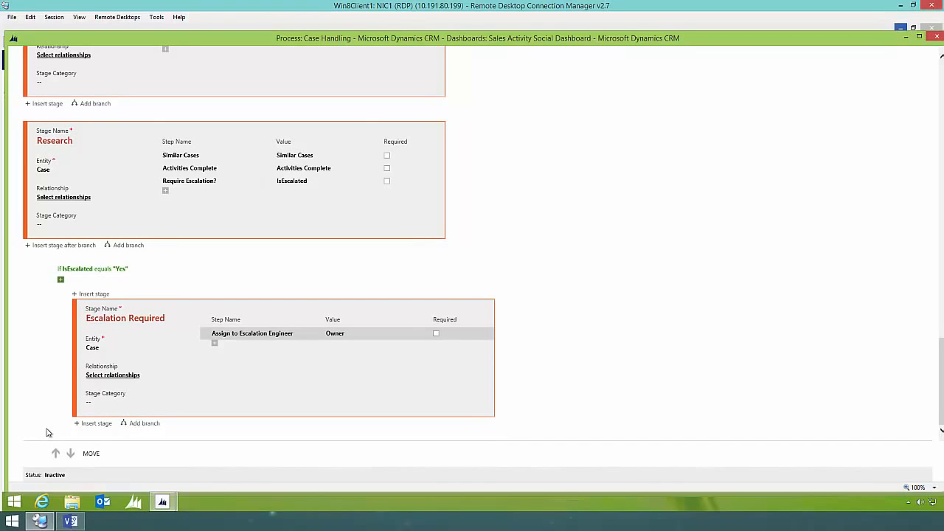
# - Consult the Visio flowchart, then insert a Resolution stage after the Research branch with steps Resolve Case, Resolve By SLA Status and Satisfaction
pyautogui.click(70, 522)
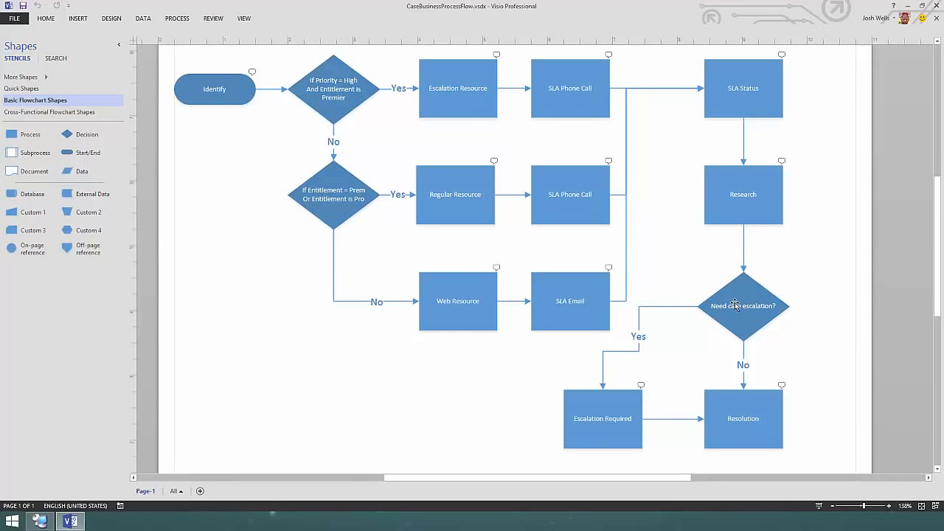
pyautogui.moveTo(598, 421)
pyautogui.click(907, 6)
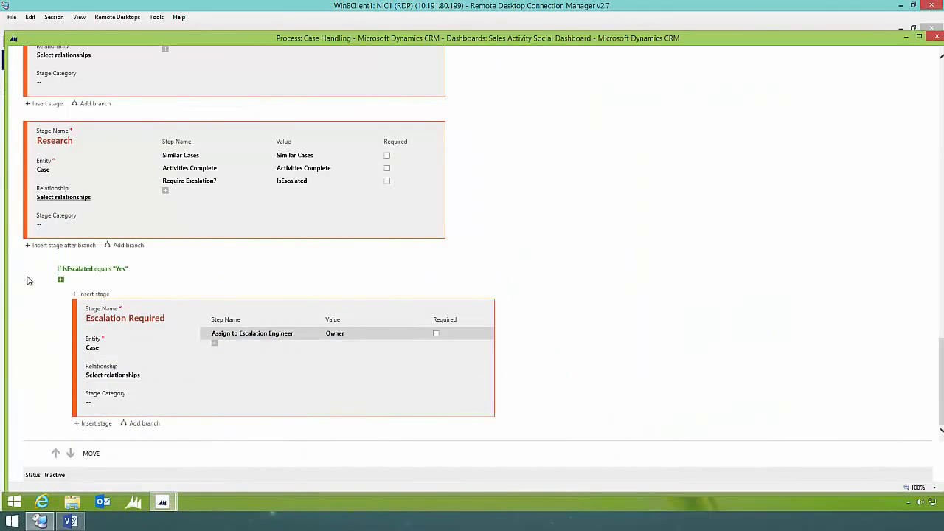
pyautogui.click(54, 246)
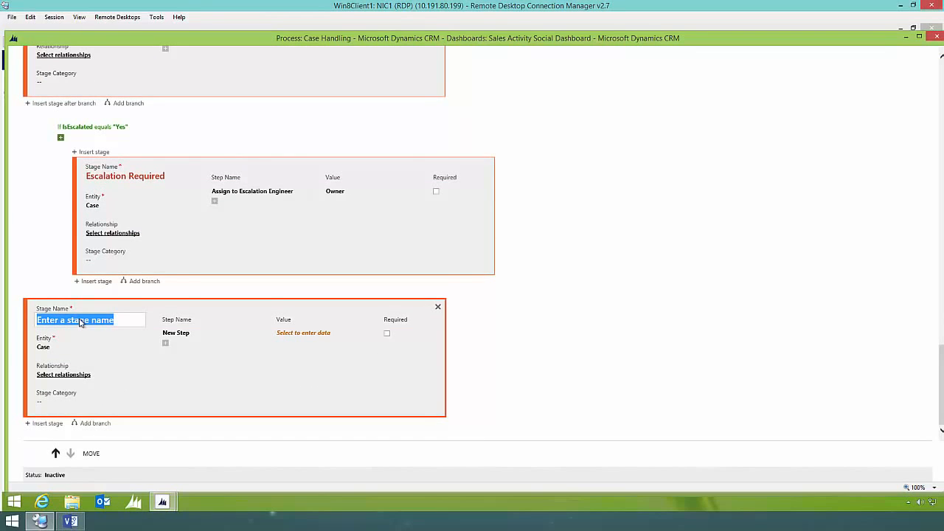
pyautogui.click(80, 323)
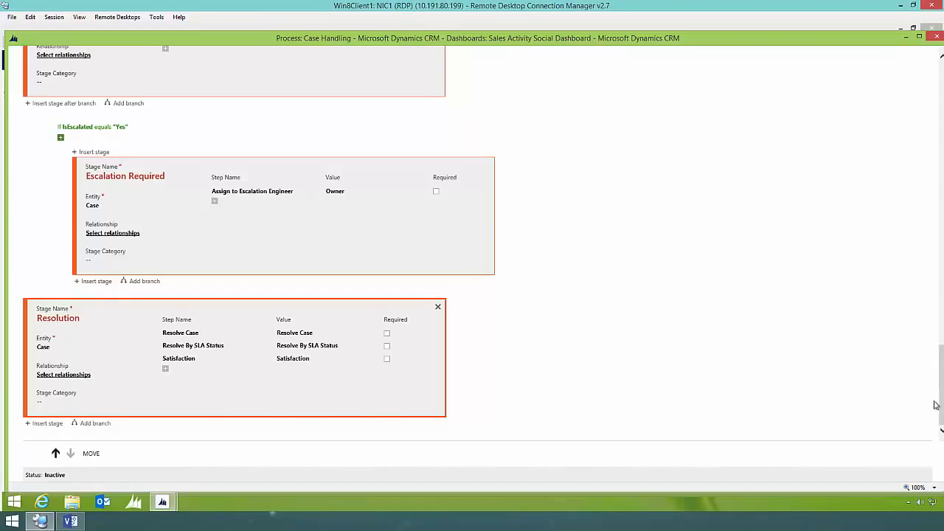
# - Activate the Case Handling business process flow and confirm the activation
pyautogui.scroll(1, 923, 290)
pyautogui.scroll(6, 921, 84)
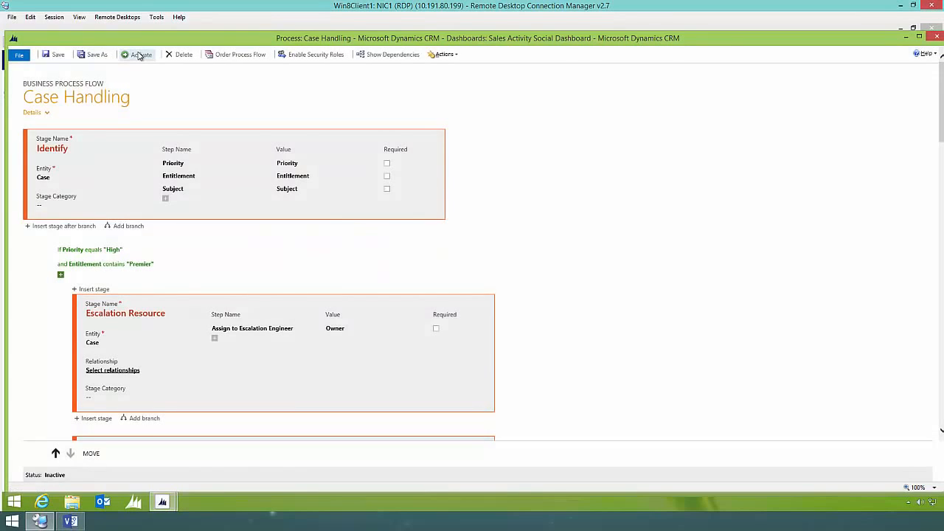
pyautogui.click(139, 55)
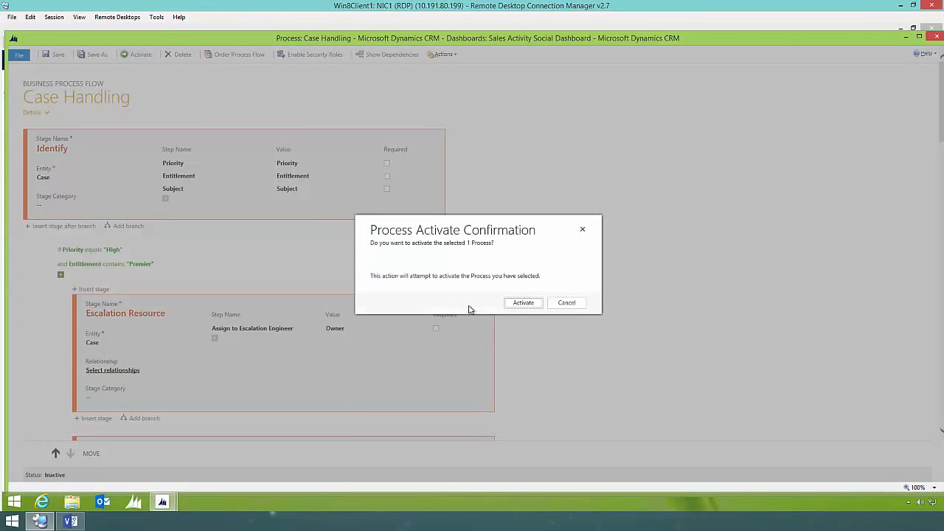
pyautogui.click(524, 303)
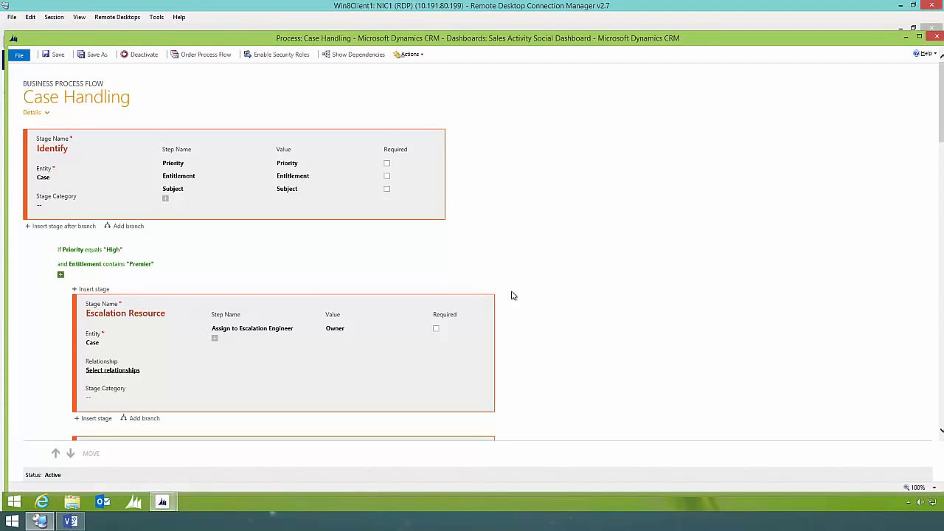
# - Set the Identify stage's category to Qualify, save the process and close its window
pyautogui.click(44, 207)
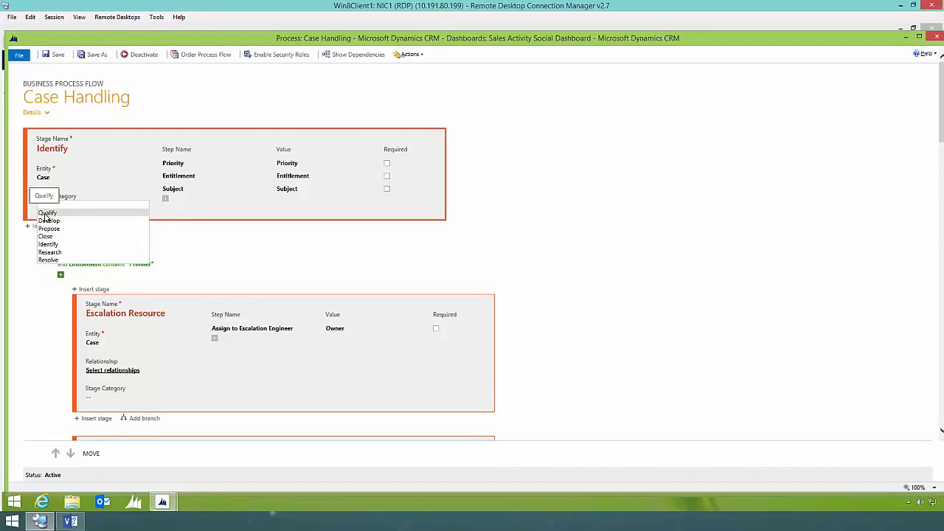
pyautogui.click(46, 212)
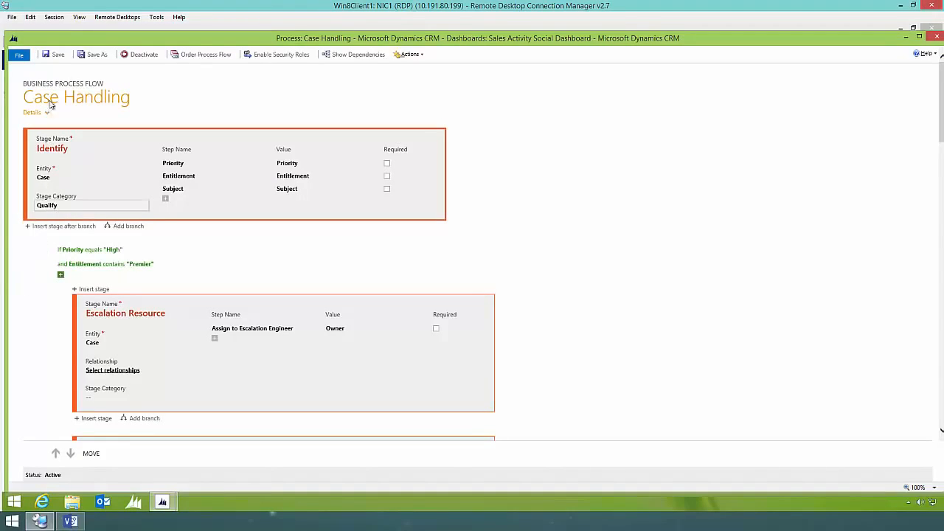
pyautogui.click(53, 57)
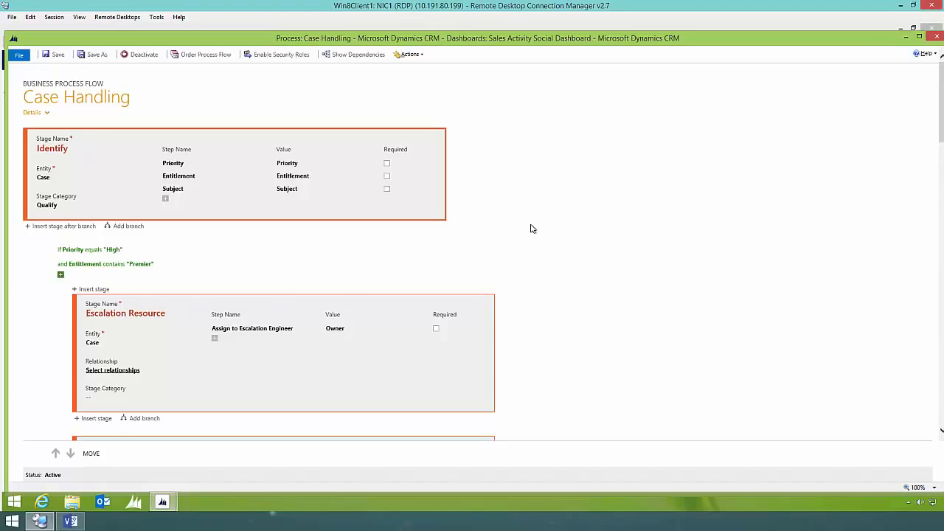
pyautogui.click(937, 37)
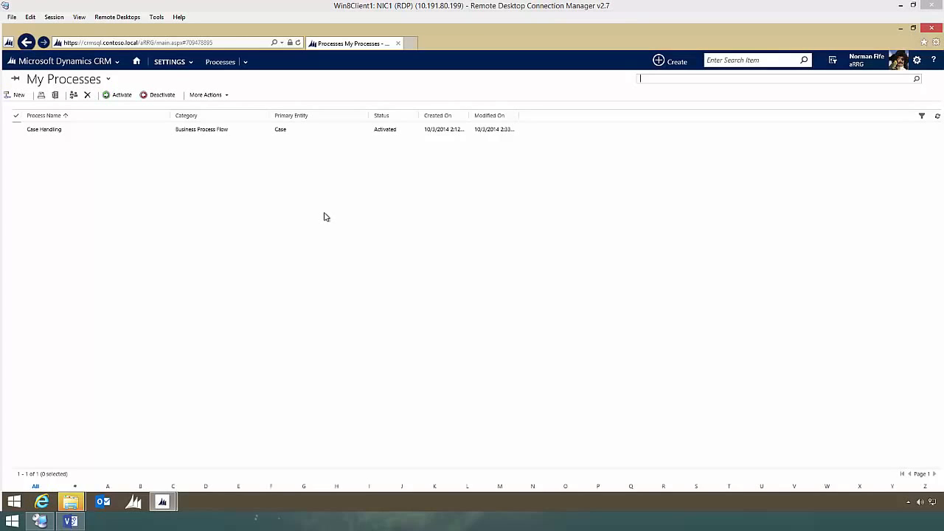
# - Go to the cases in the Service area and open the case "Defective item delivered (sample)"
pyautogui.click(95, 62)
pyautogui.click(173, 99)
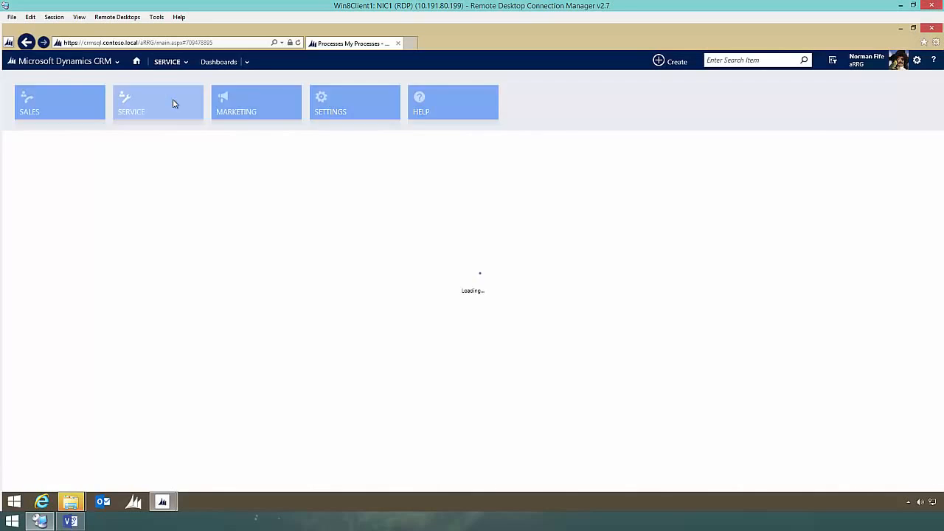
pyautogui.click(178, 64)
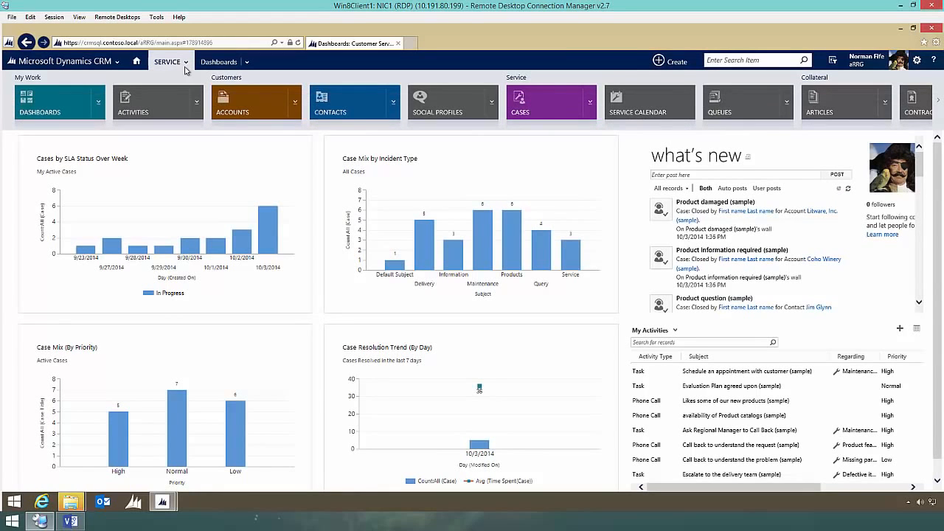
pyautogui.click(528, 103)
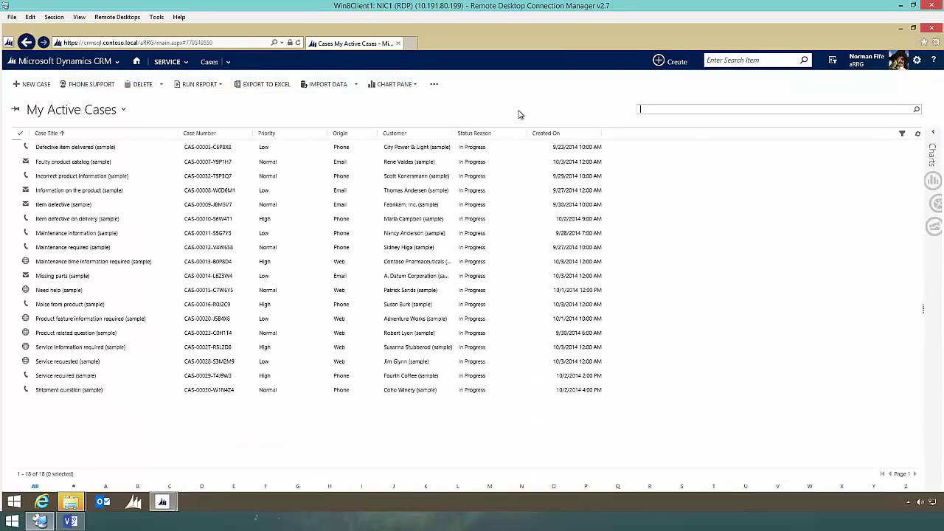
pyautogui.click(100, 148)
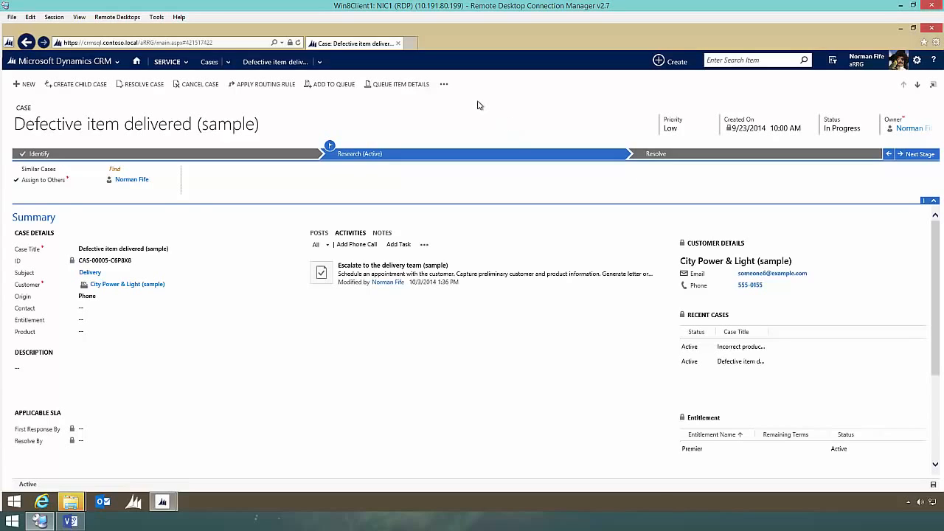
# - Switch the case's business process flow to Case Handling
pyautogui.click(444, 85)
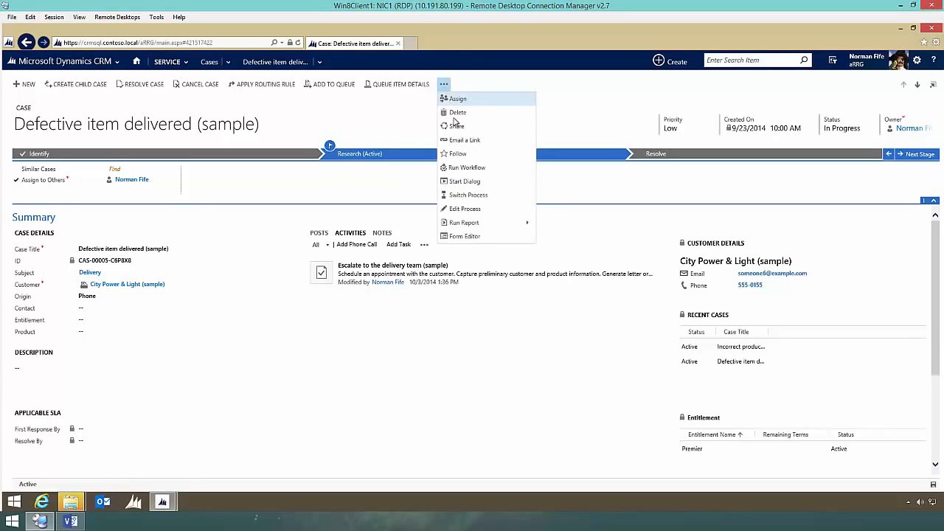
pyautogui.click(476, 196)
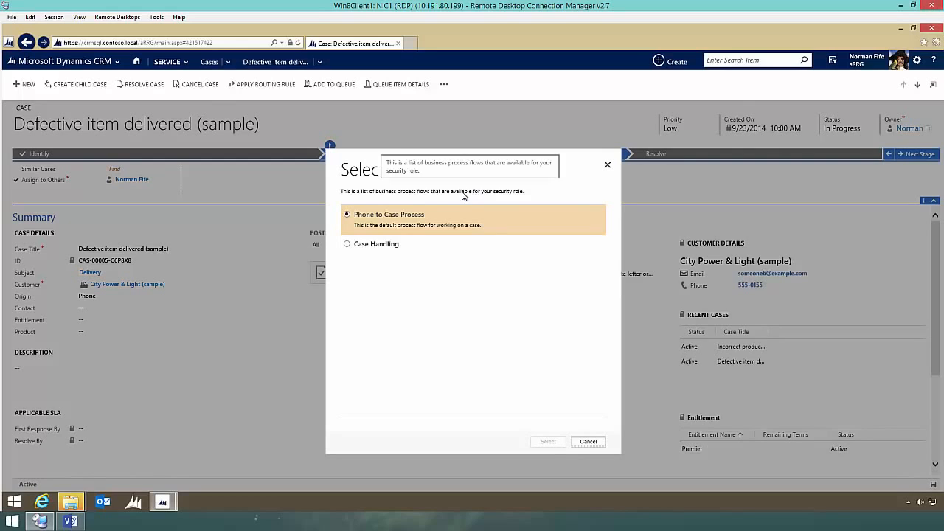
pyautogui.click(378, 245)
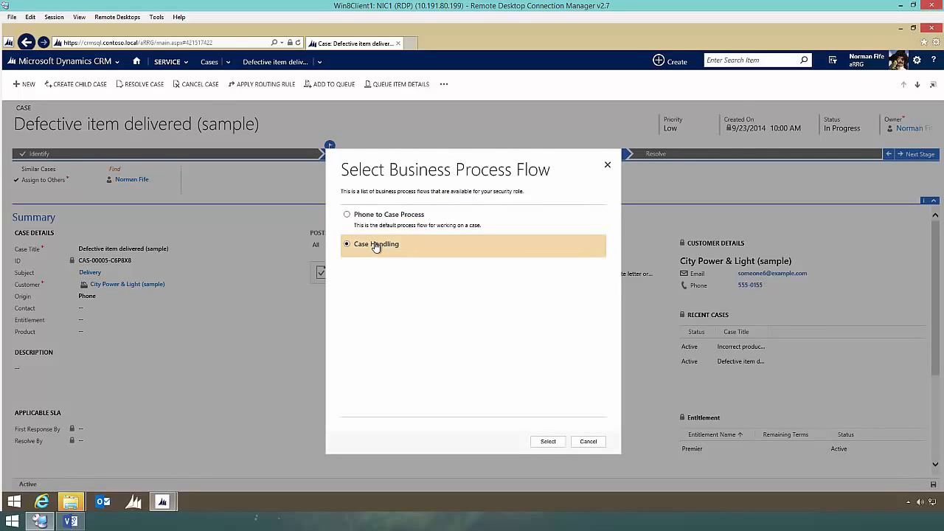
pyautogui.click(547, 442)
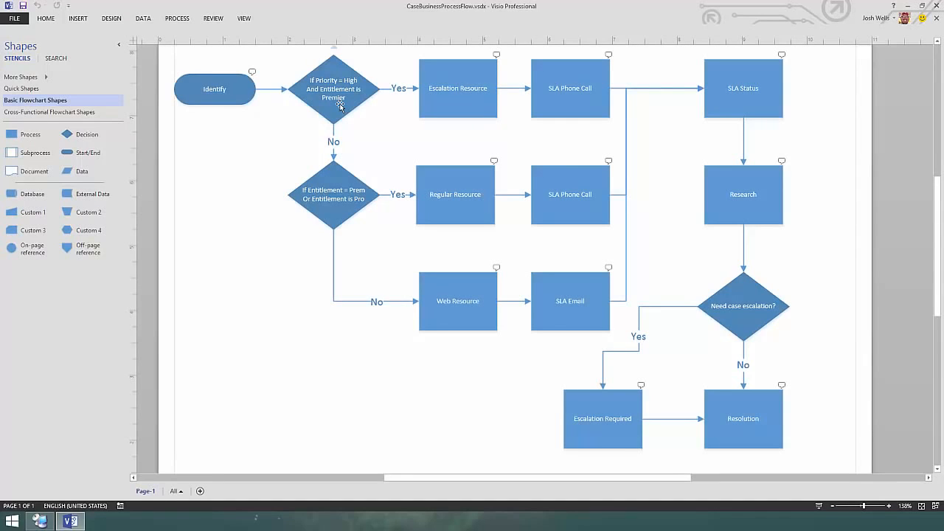
# - Return from the Visio flowchart to the case and set its entitlement to Premier and its priority to High
pyautogui.hotkey('alt', 'Tab')
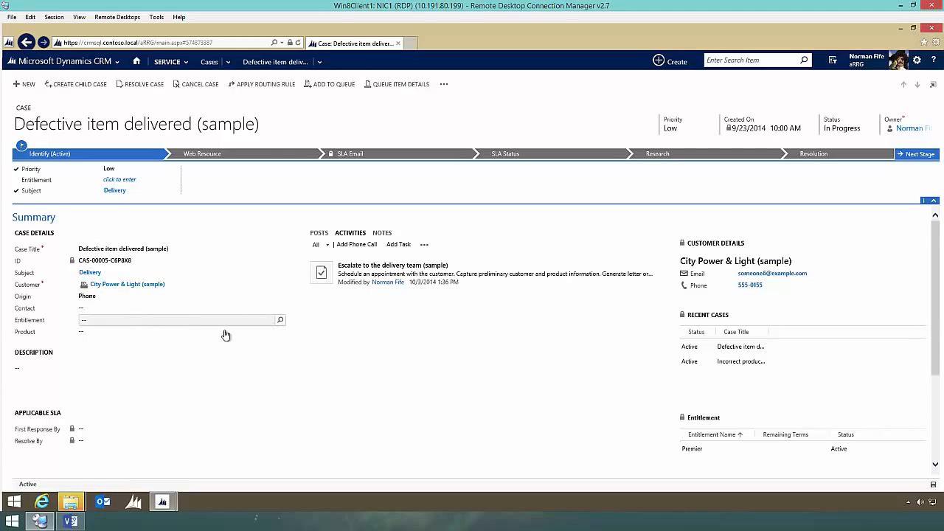
pyautogui.click(180, 321)
pyautogui.click(129, 337)
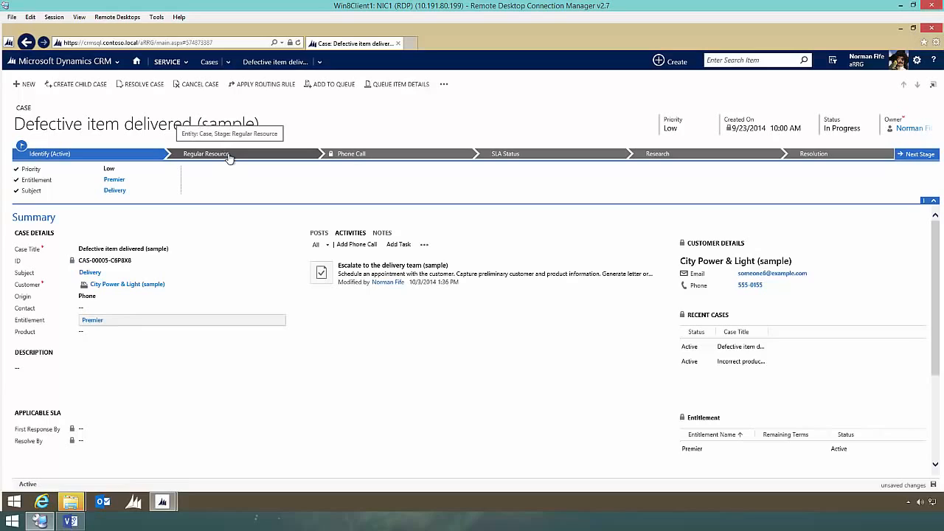
pyautogui.click(123, 174)
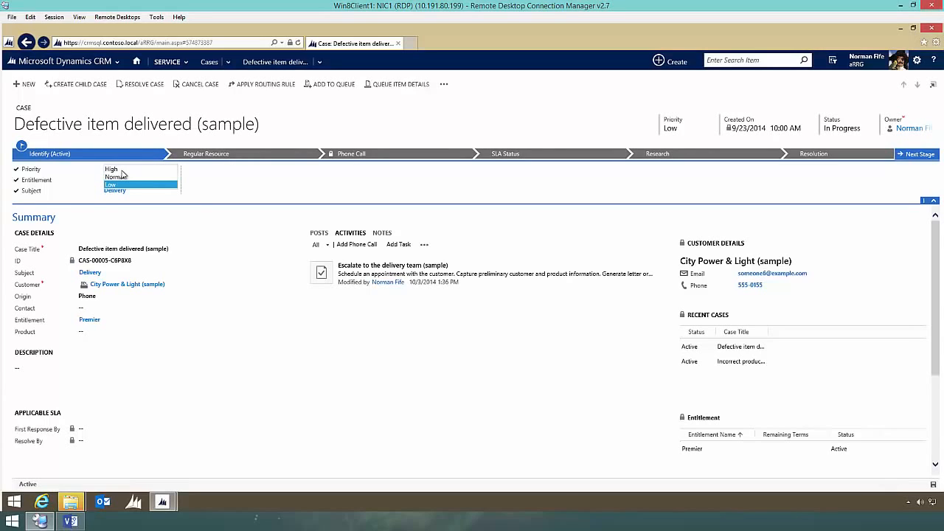
pyautogui.click(123, 175)
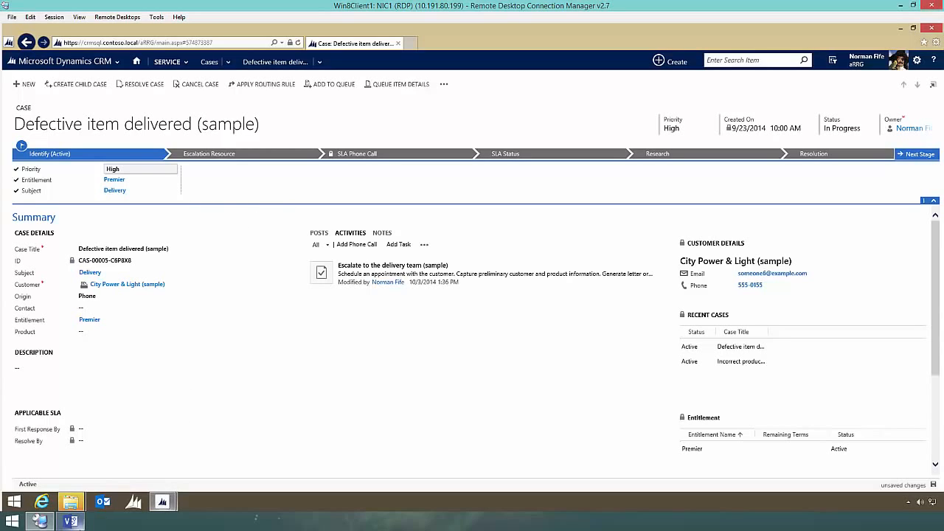
# - Consult the high-priority Premier path in the Visio flowchart, then advance the case to the Escalation Resource stage
pyautogui.moveTo(71, 521)
pyautogui.click(70, 465)
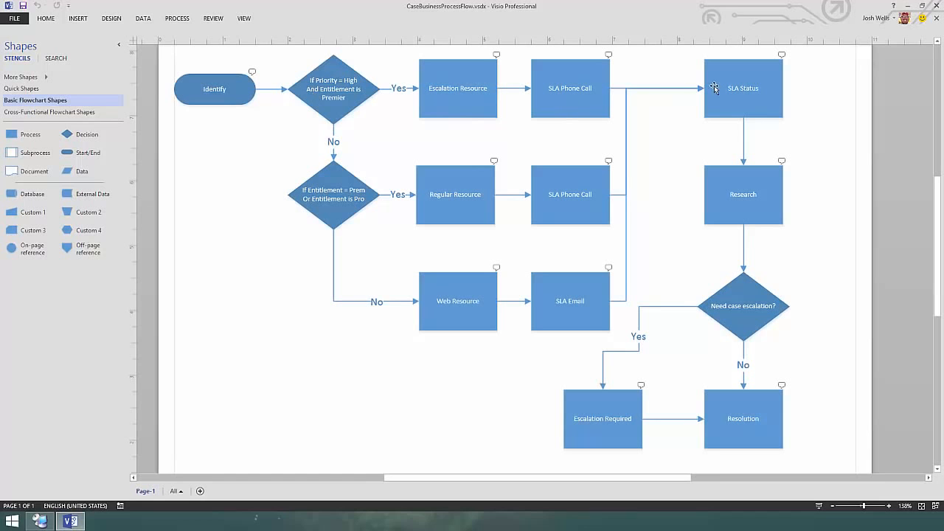
pyautogui.click(910, 7)
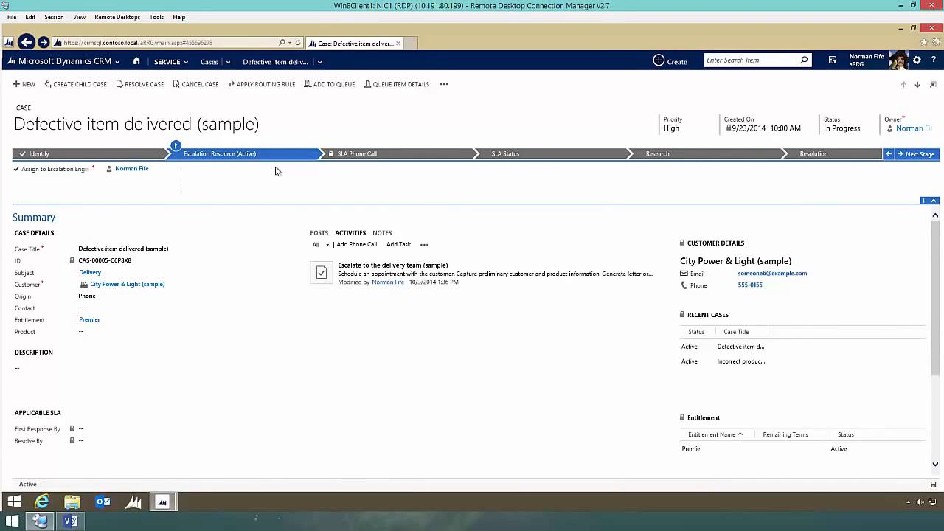
# - Create and save an SLA Phone Call to City Power & Light (sample) for the next stage, then advance the process to SLA Status
pyautogui.click(920, 154)
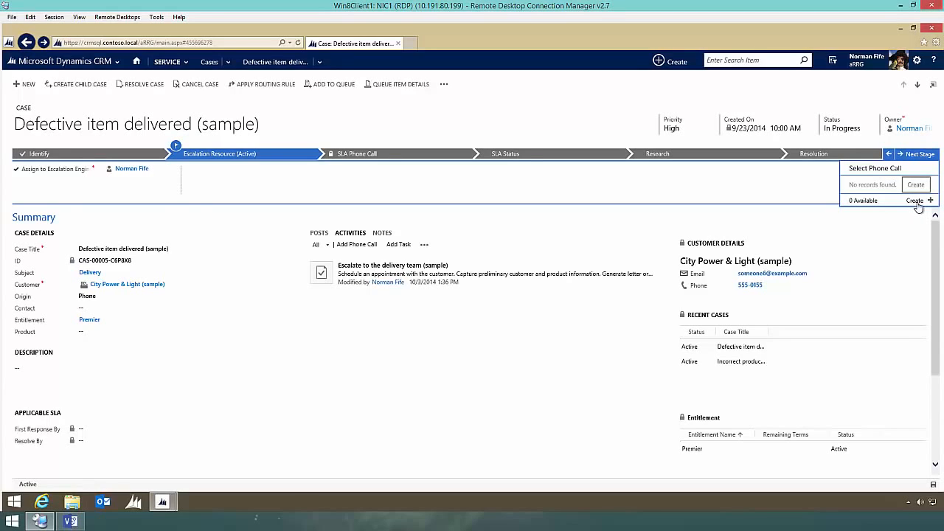
pyautogui.click(916, 203)
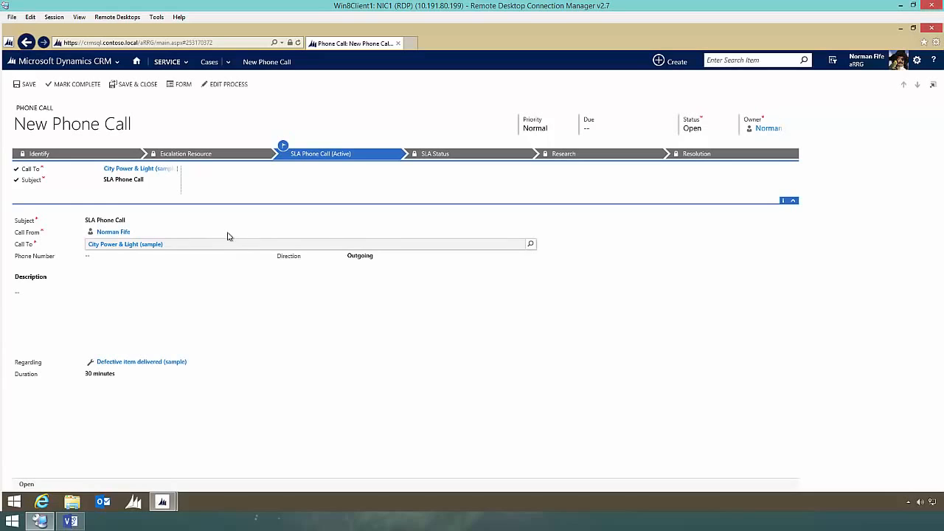
pyautogui.click(24, 85)
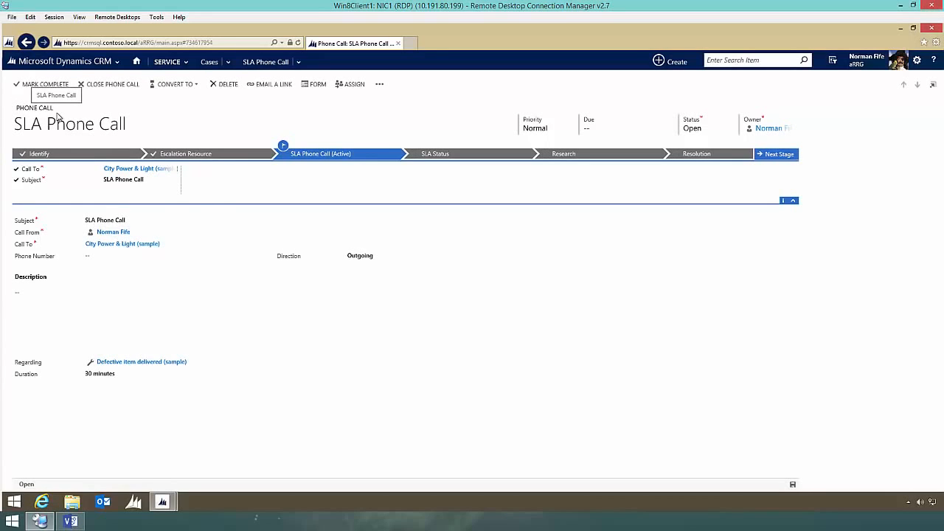
pyautogui.click(789, 156)
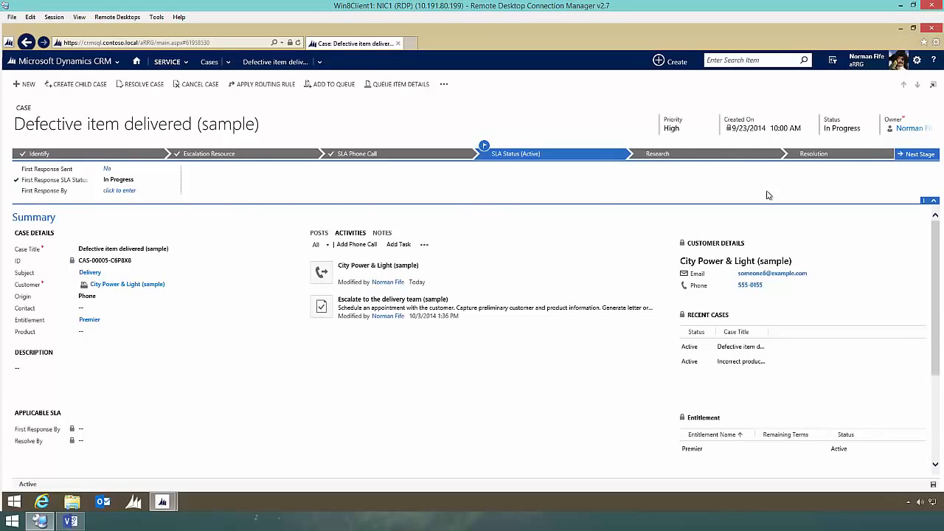
# - Advance the case to the Research stage and consult the case escalation decision in the Visio flowchart before returning to the case
pyautogui.click(921, 155)
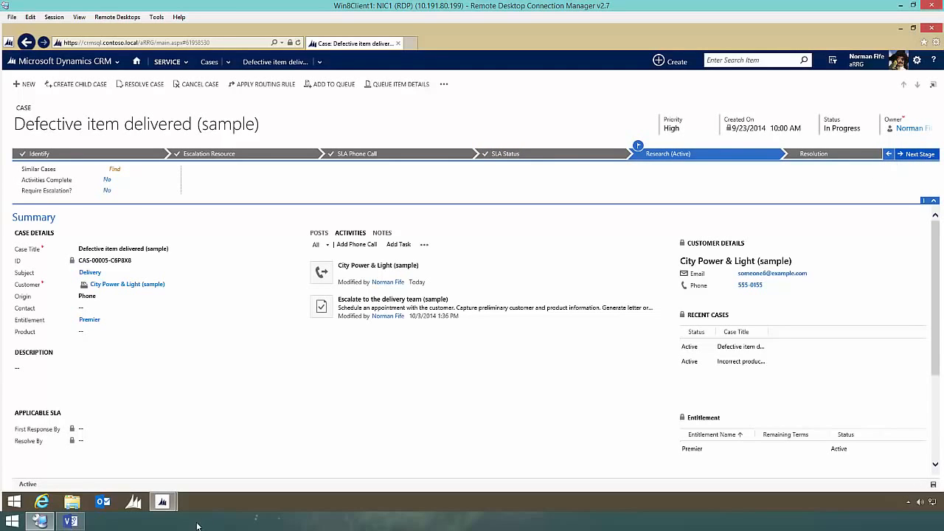
pyautogui.click(70, 522)
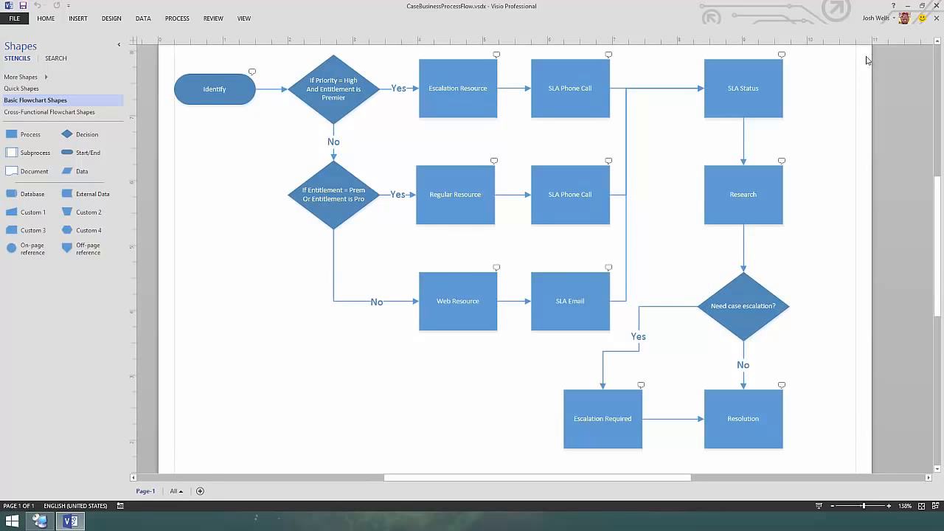
pyautogui.click(908, 6)
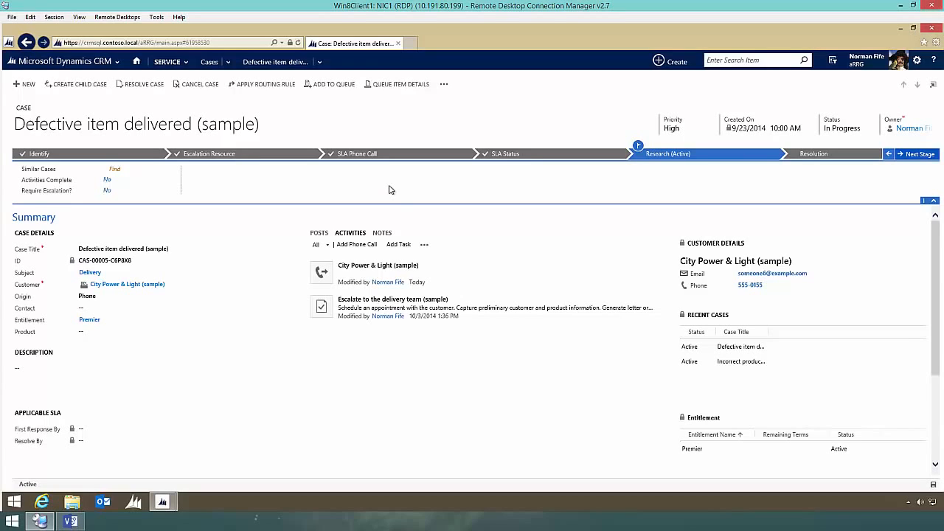
# - Set Require Escalation? to Yes in the Research stage and advance the case to the Escalation Required stage
pyautogui.click(105, 191)
pyautogui.click(110, 193)
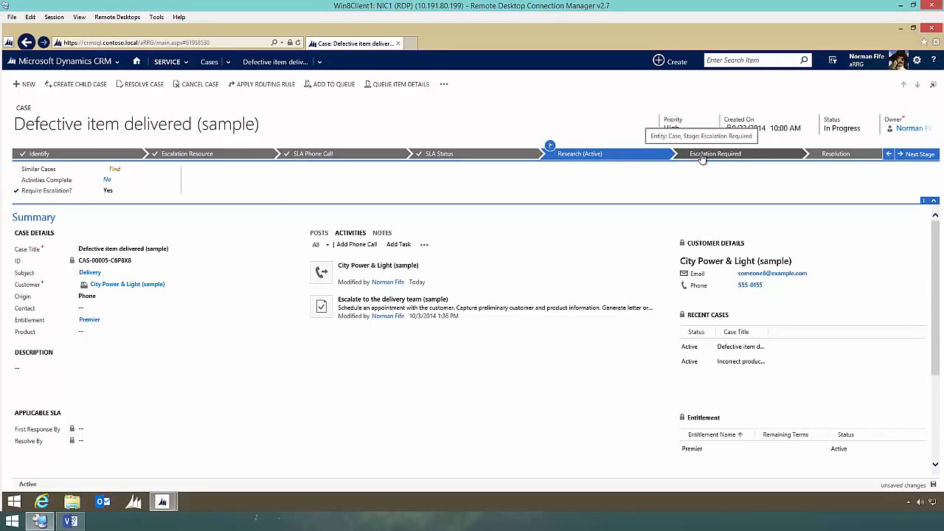
pyautogui.click(919, 155)
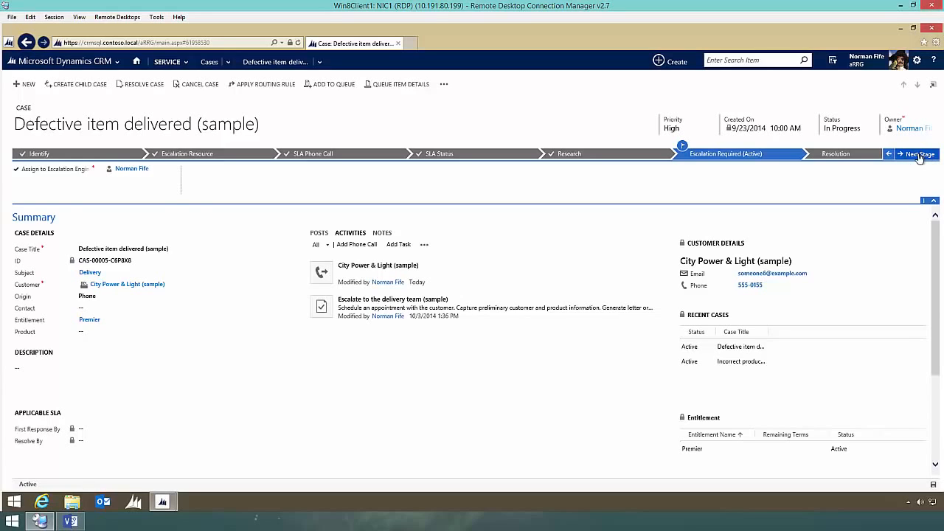
# - Advance the case to the Resolution stage and switch to the Visio flowchart to compare the path taken
pyautogui.click(916, 156)
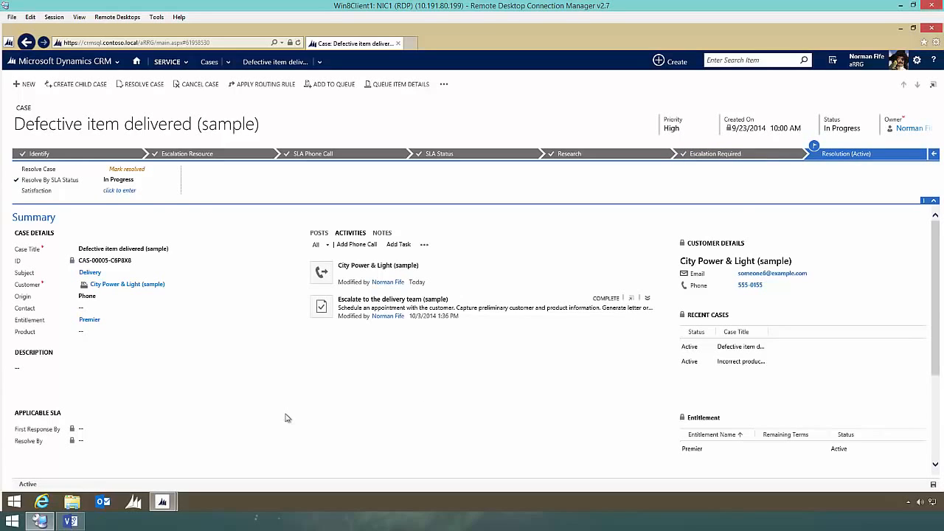
pyautogui.click(70, 522)
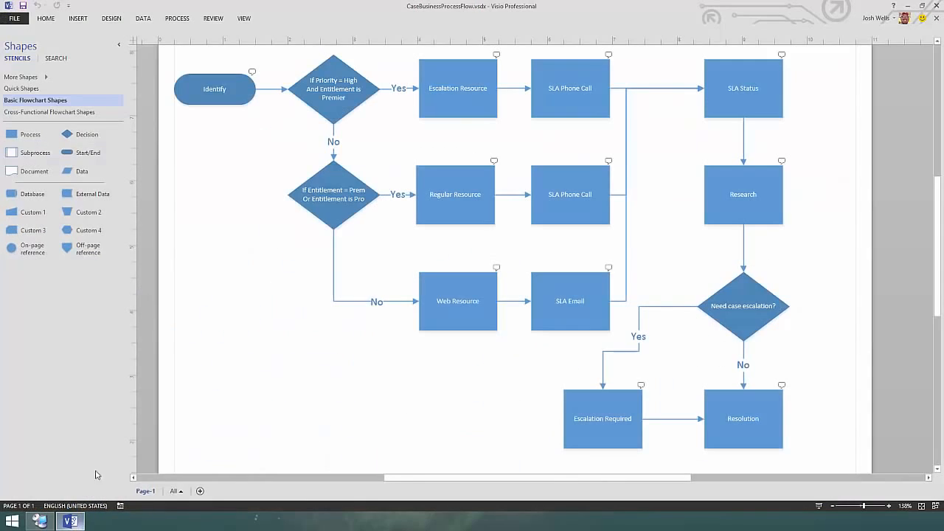